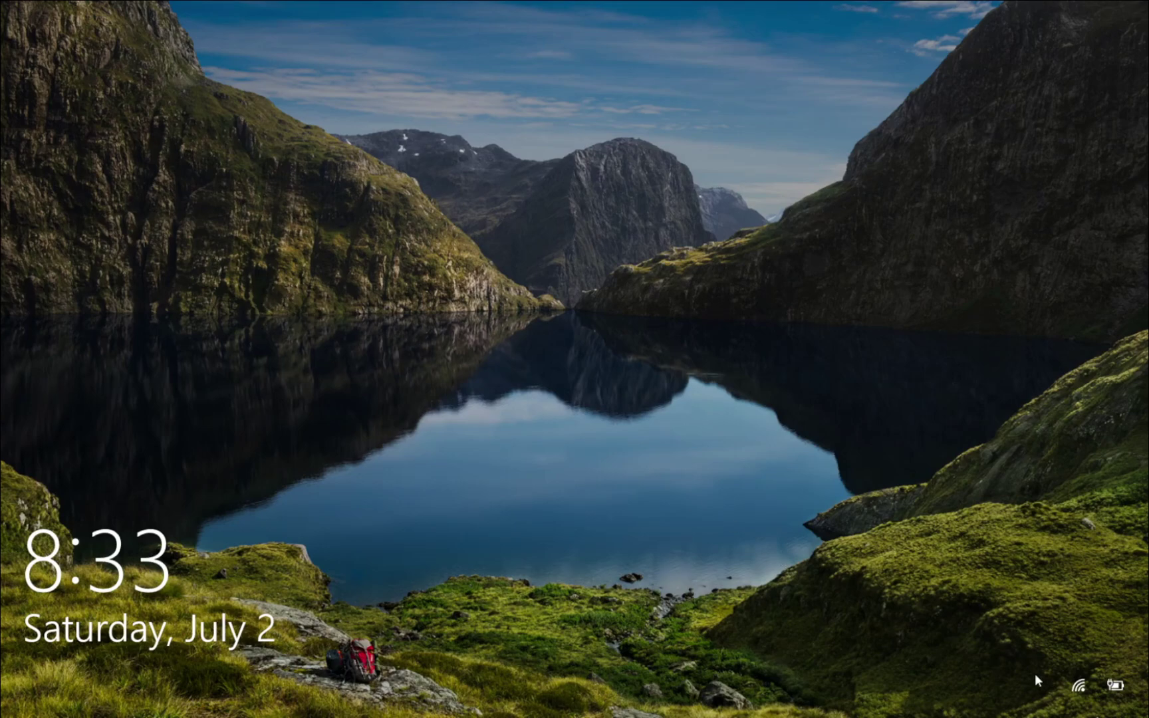
# - Dismiss the lock screen clock to reveal the password sign-in box
pyautogui.click(906, 401)
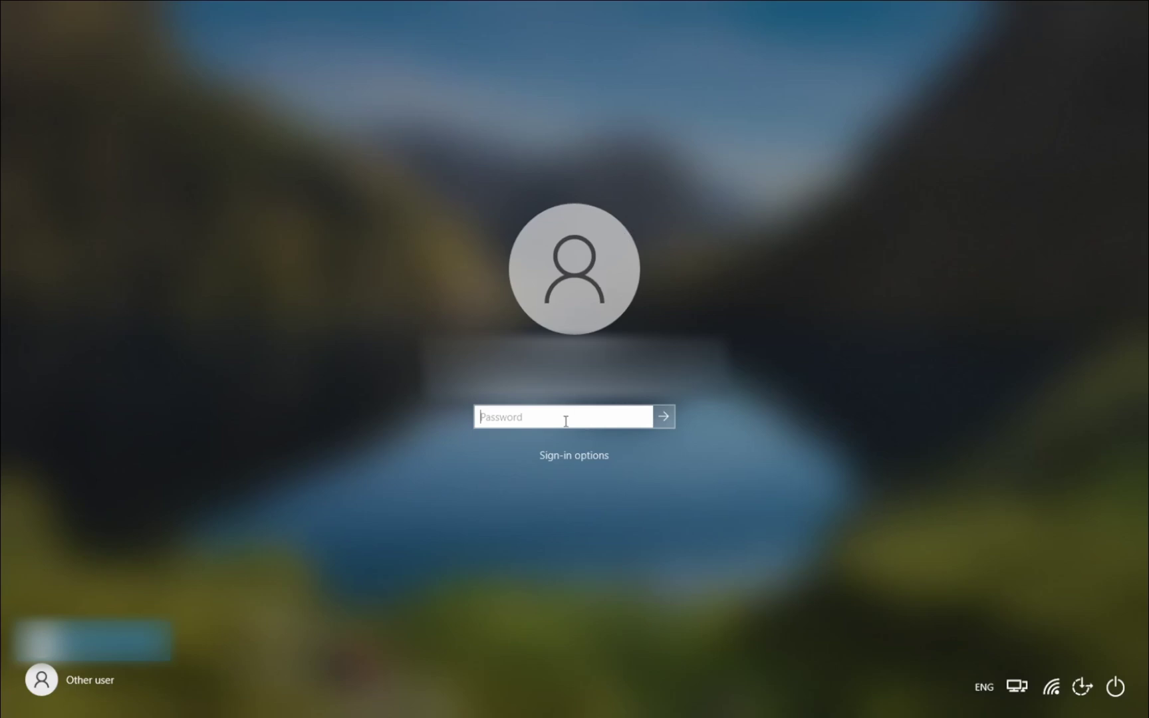
# - Choose ENG DE, English (United Kingdom) with German keyboard, as the sign-in input language
pyautogui.click(980, 689)
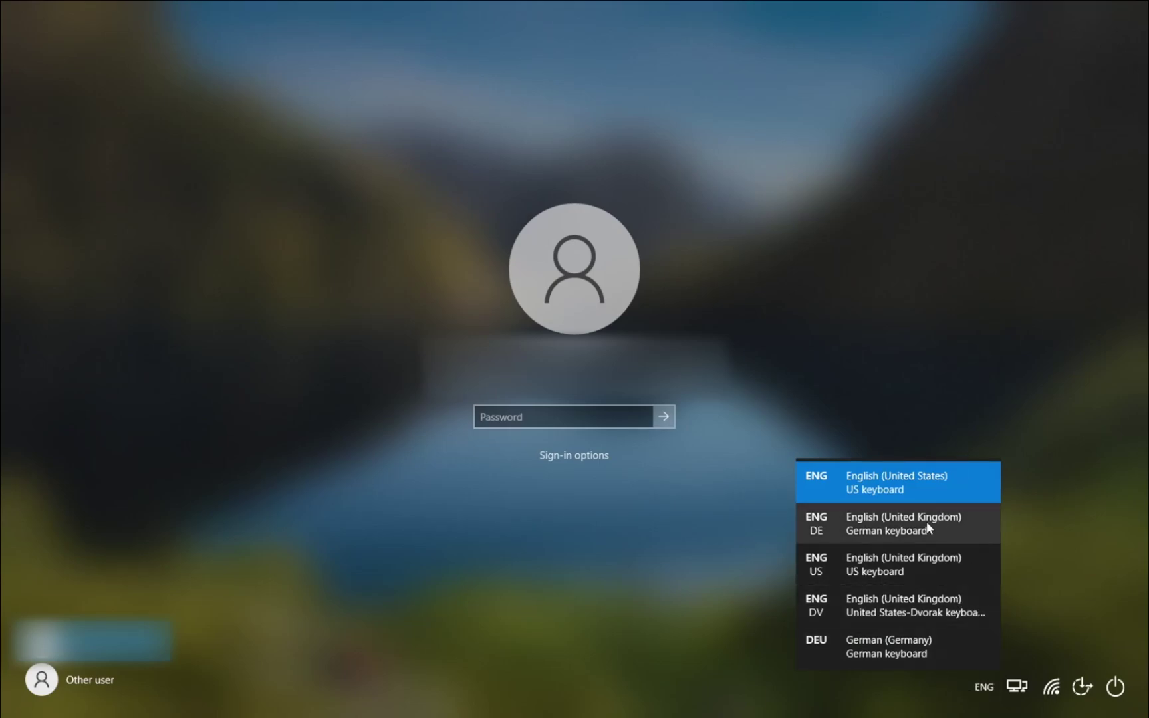
pyautogui.click(902, 528)
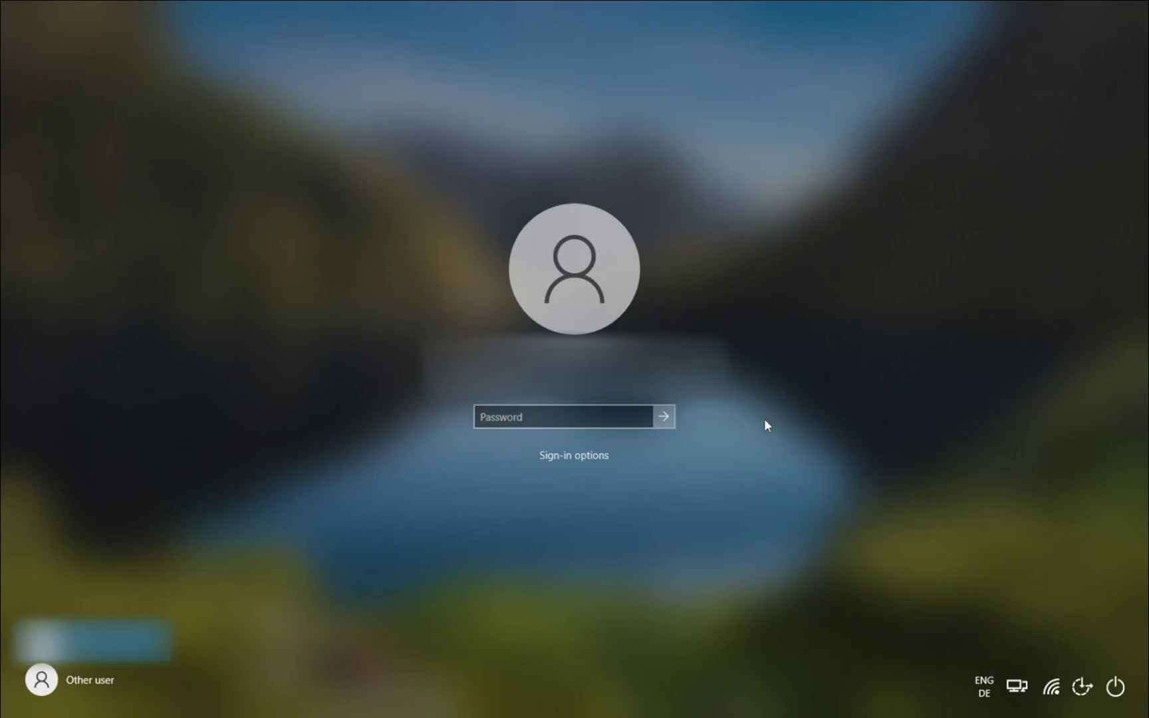
pyautogui.click(984, 686)
pyautogui.click(610, 484)
pyautogui.click(561, 409)
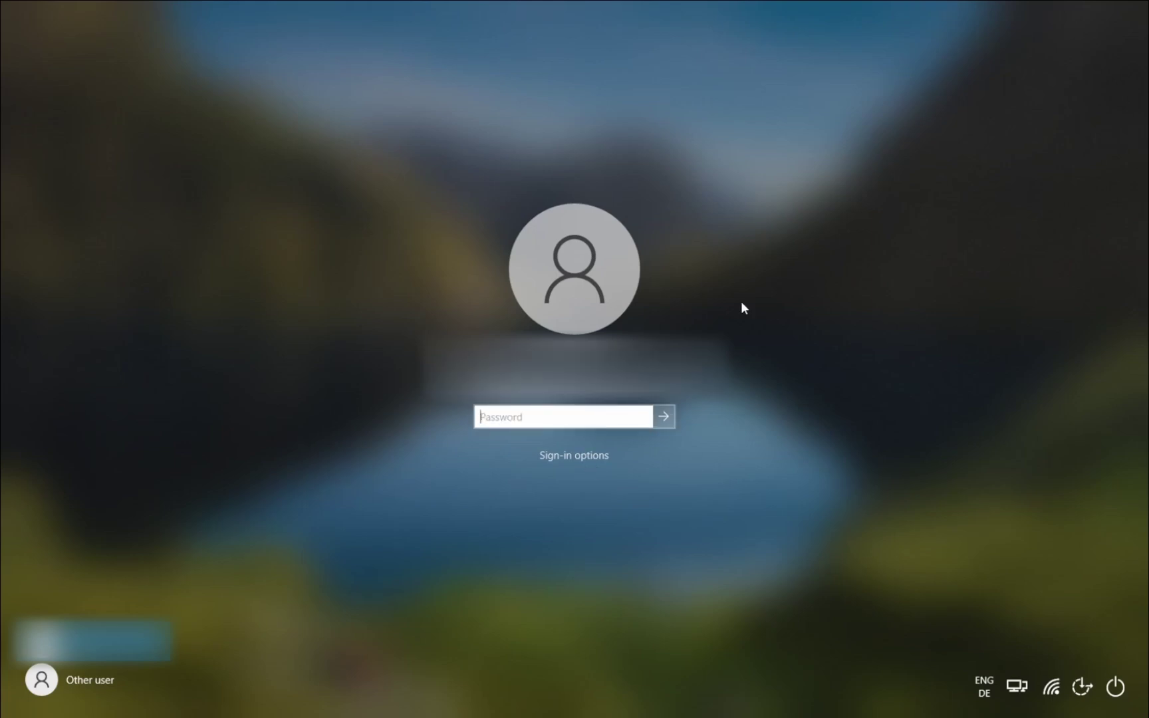
pyautogui.click(981, 686)
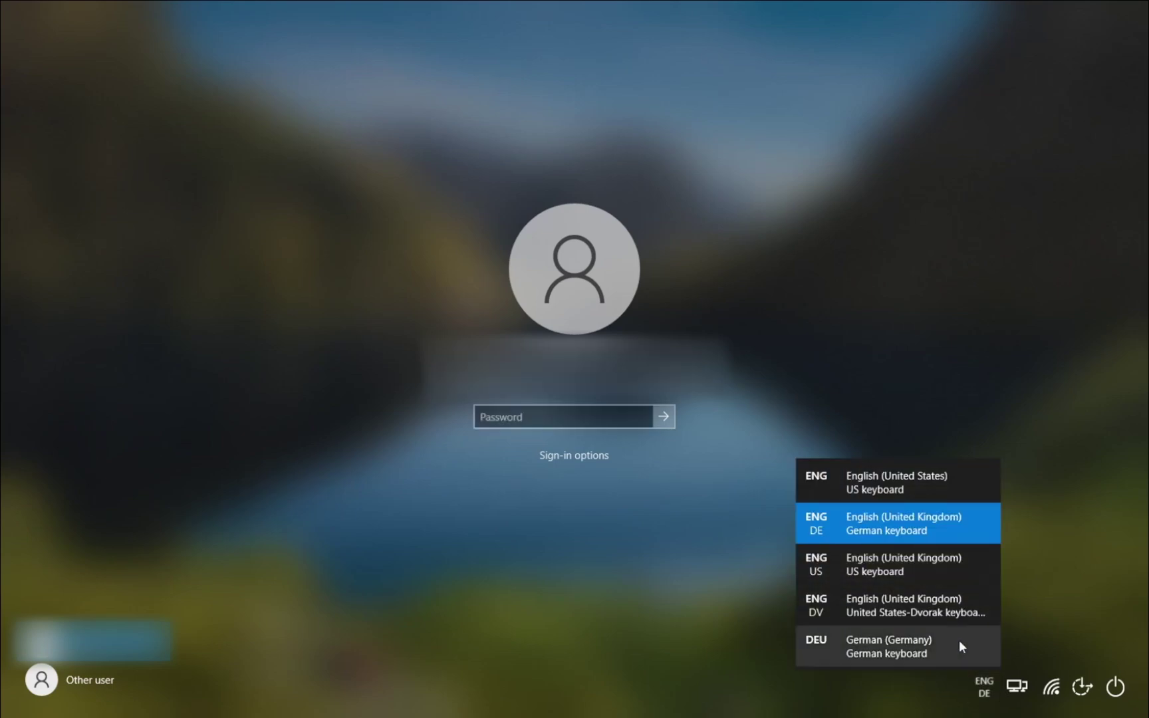
pyautogui.click(844, 418)
pyautogui.click(564, 419)
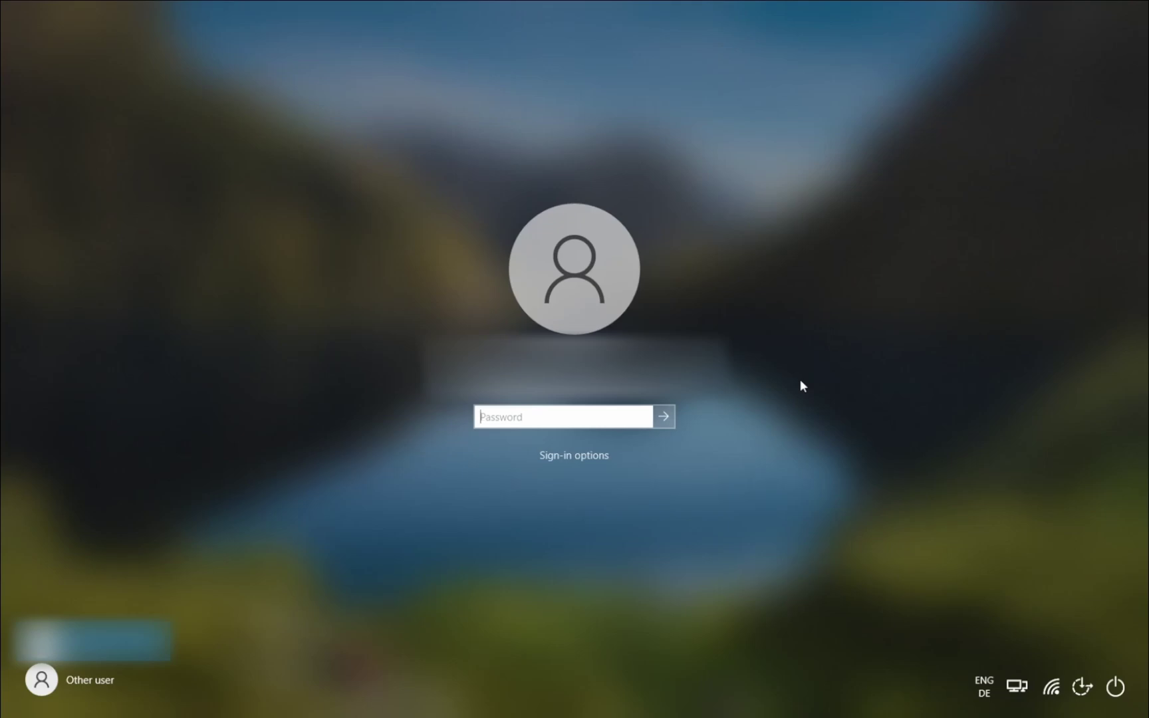
# - Sign in with the password and confirm ENG DE is still the active input language
pyautogui.press('Return')
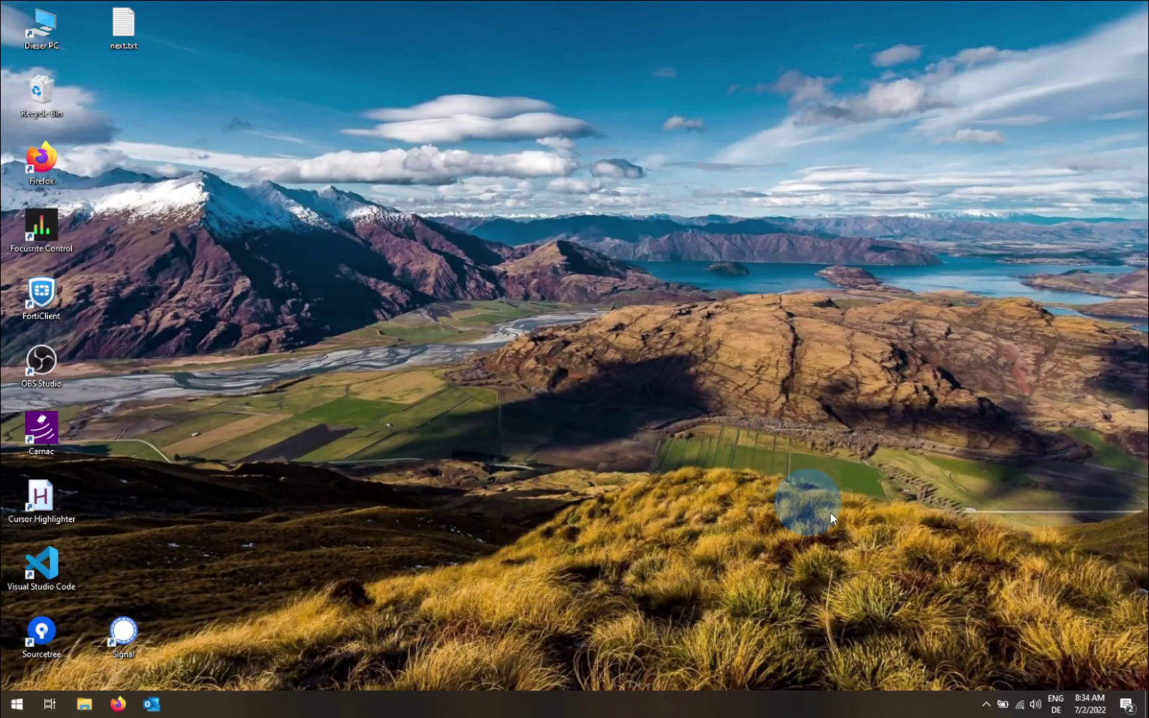
pyautogui.click(1054, 710)
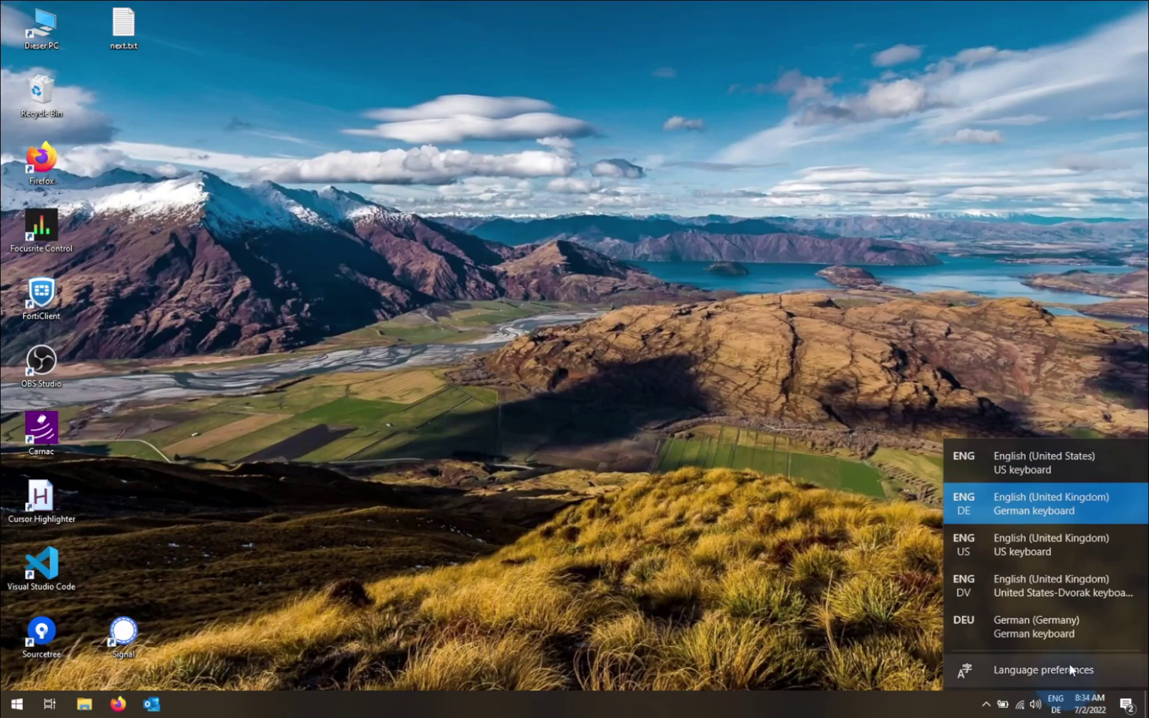
pyautogui.click(339, 554)
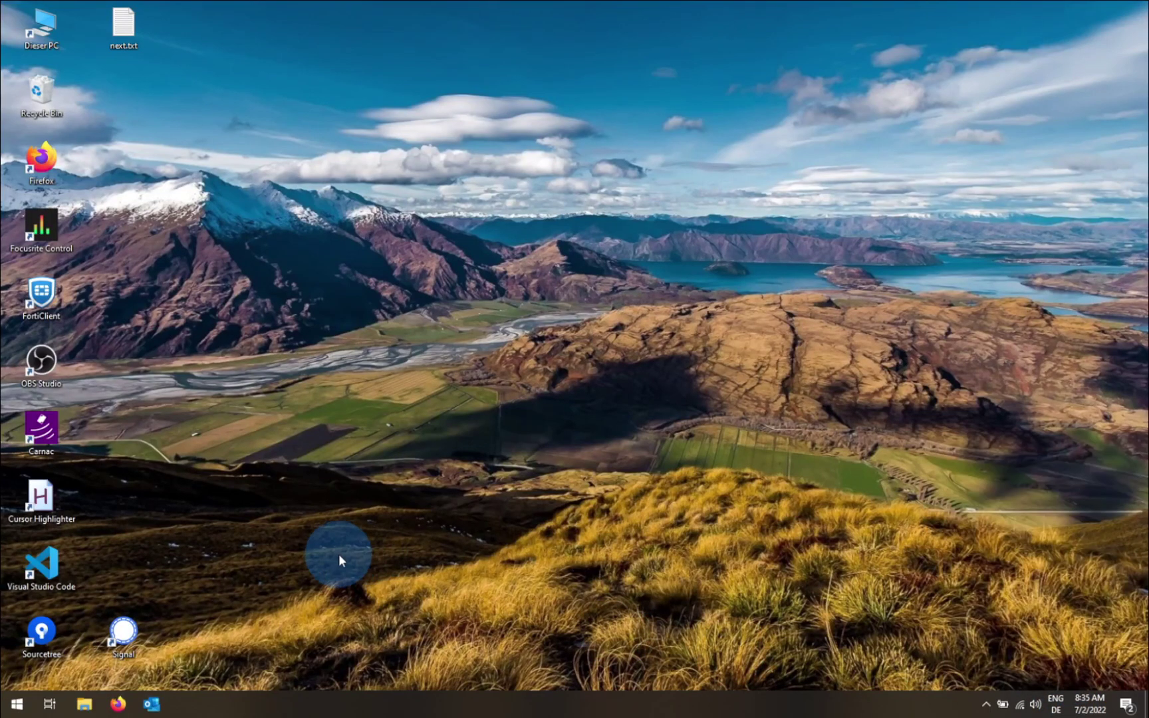
pyautogui.click(17, 710)
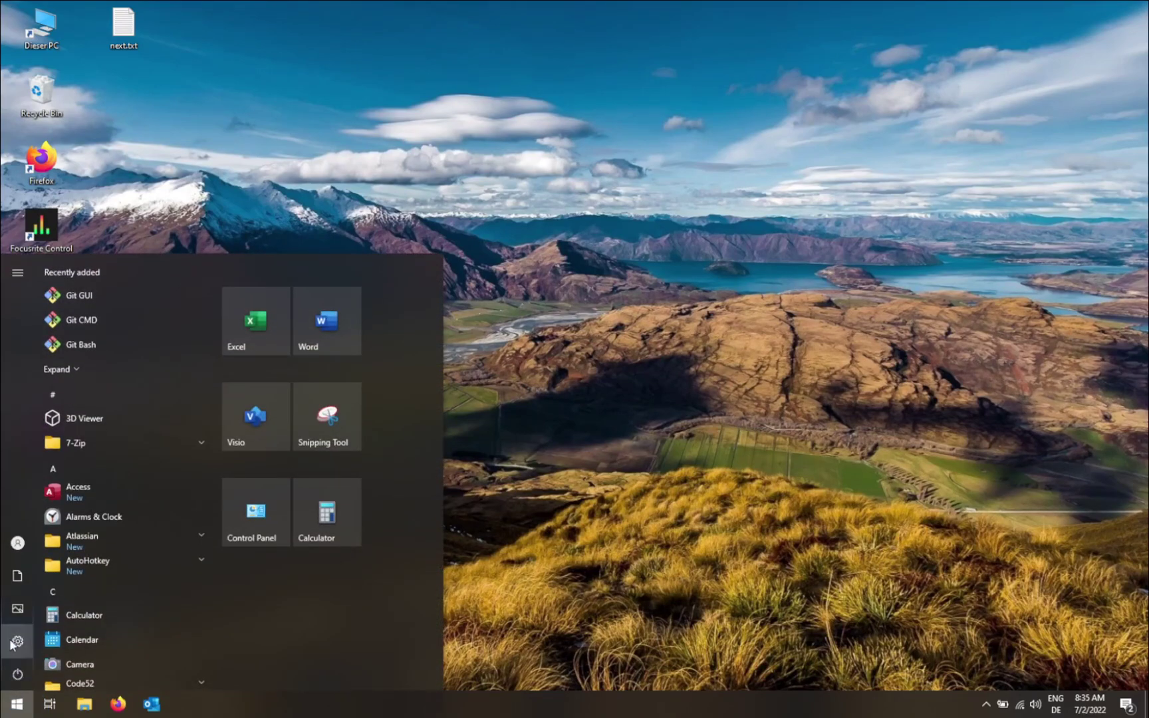
# - Go to Time & Language > Language and review English (United States) options, showing US QWERTY
pyautogui.click(15, 641)
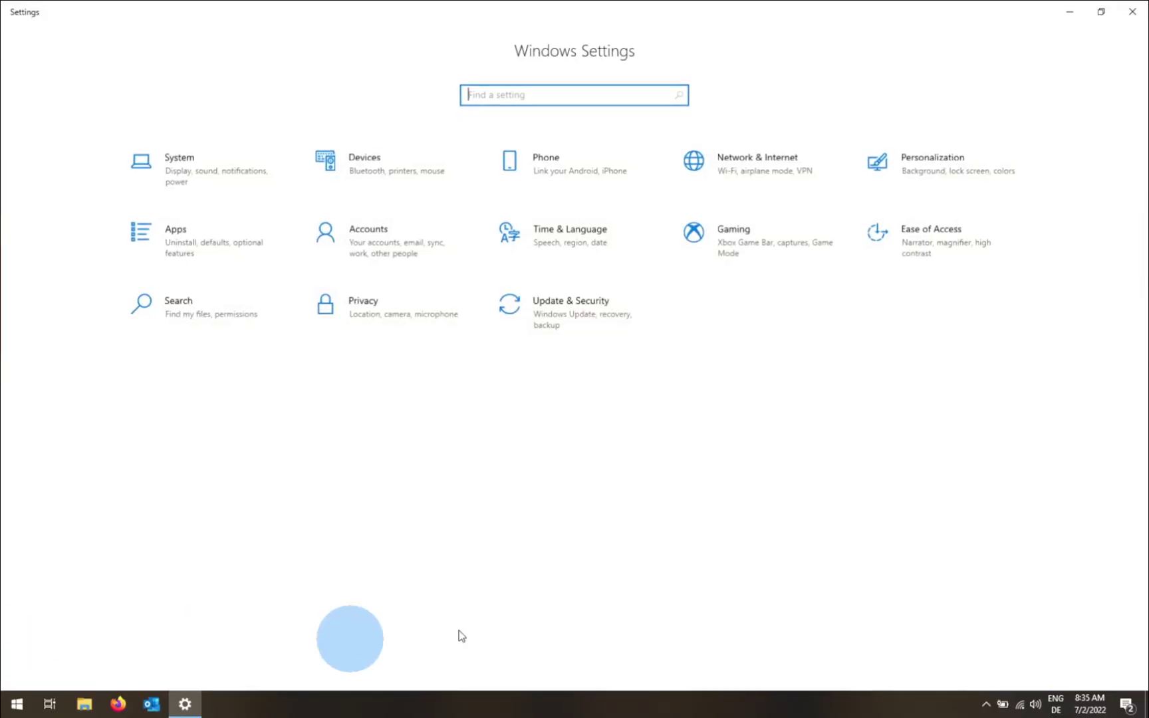
pyautogui.click(598, 243)
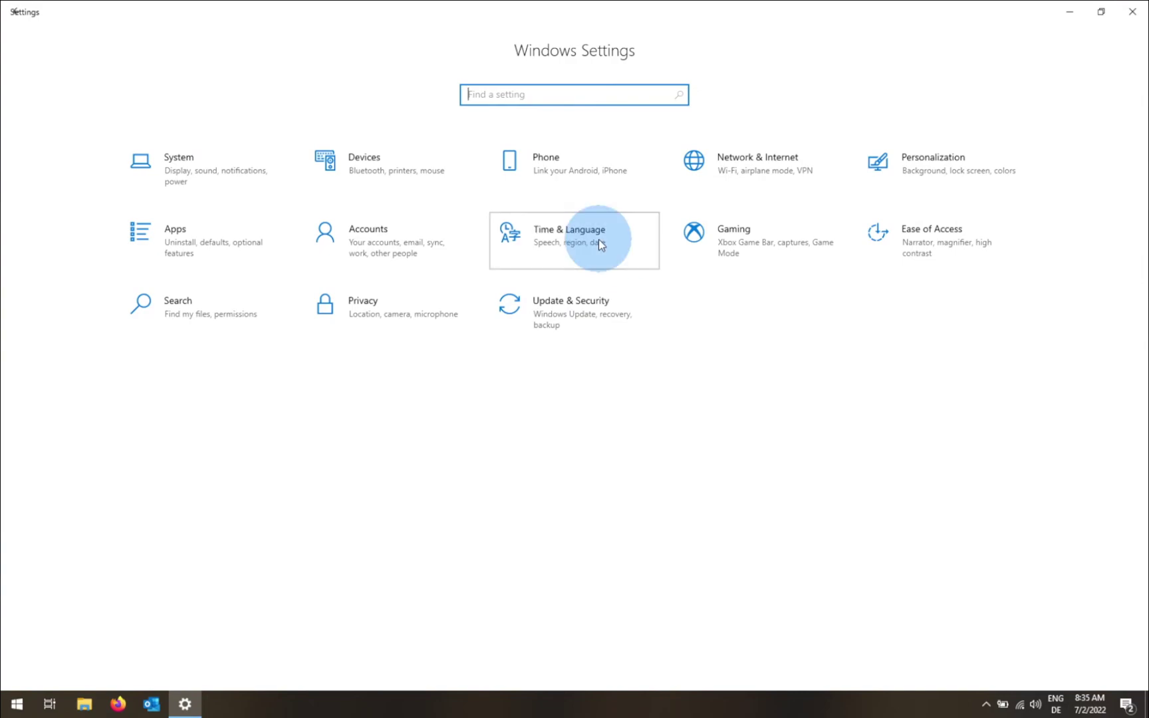
pyautogui.click(65, 174)
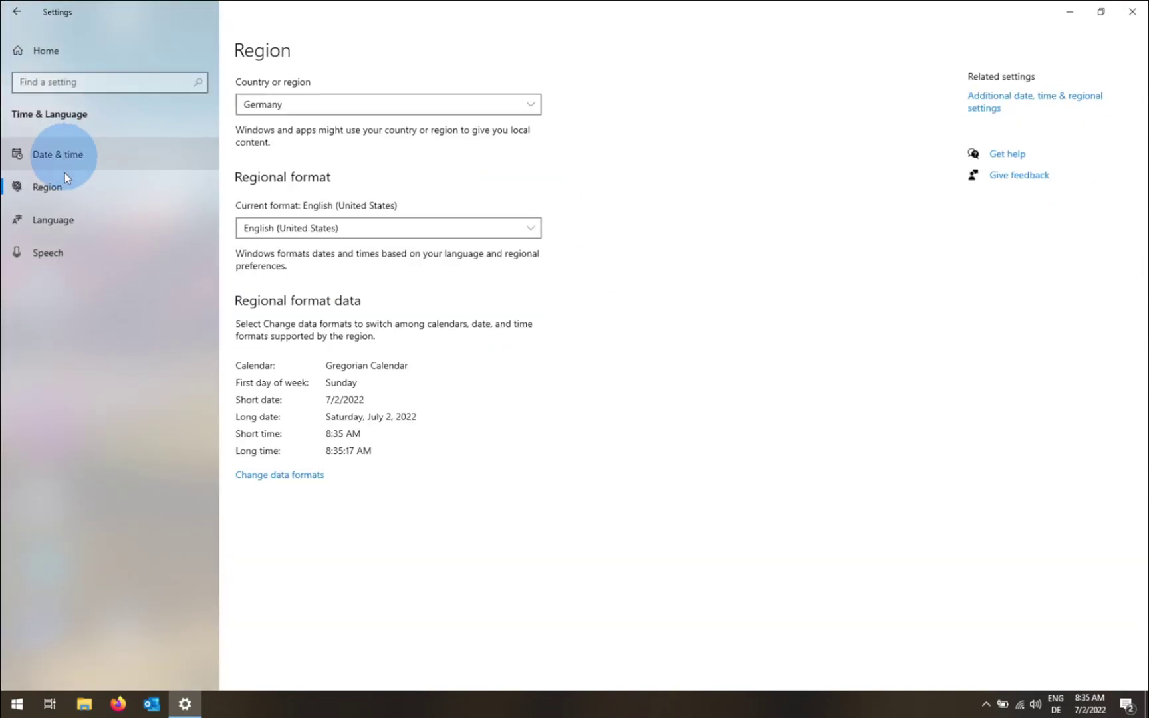
pyautogui.click(63, 220)
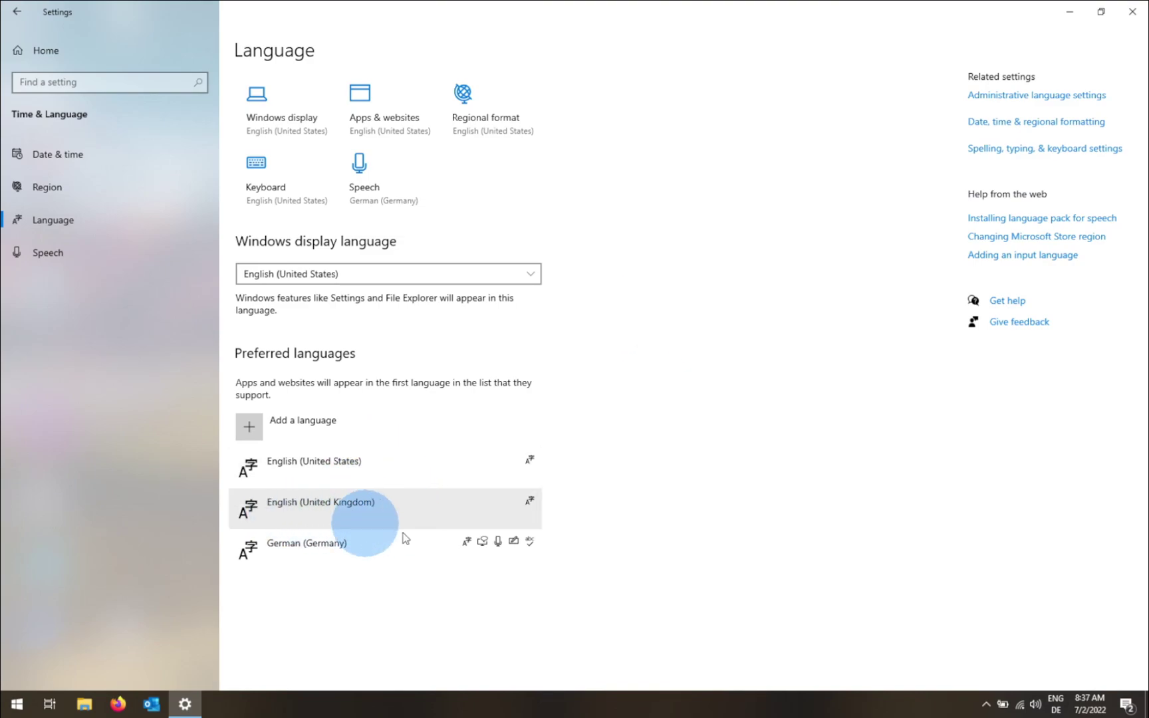
pyautogui.click(362, 478)
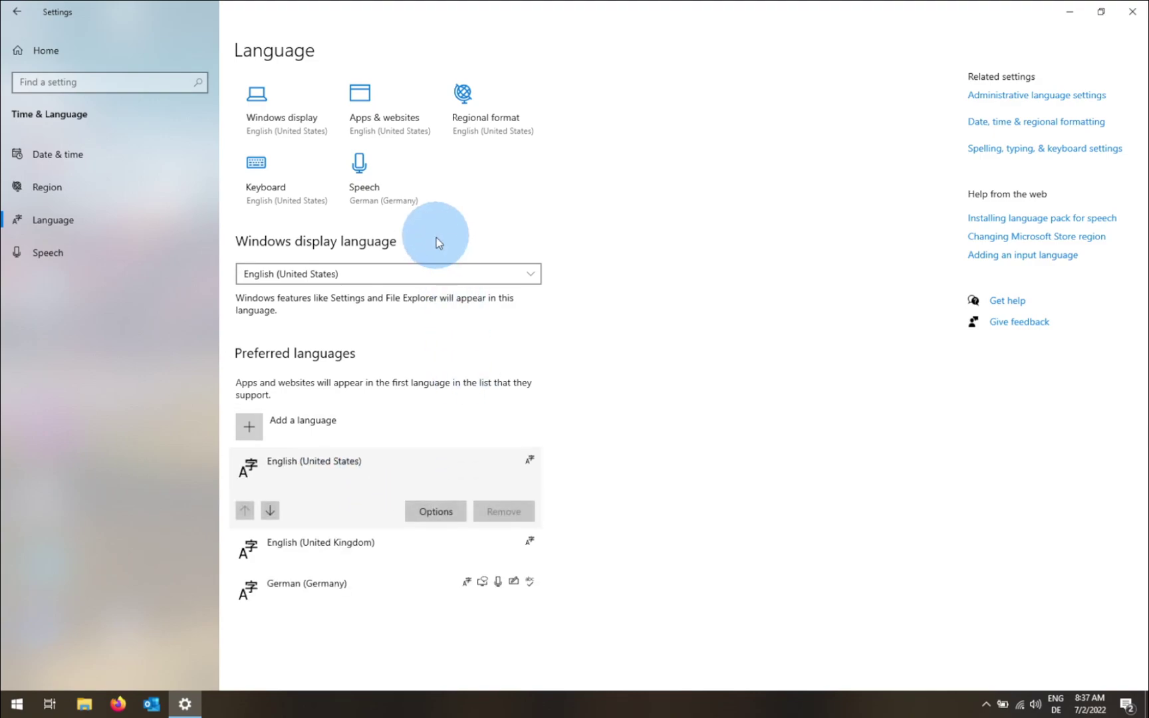
pyautogui.click(426, 509)
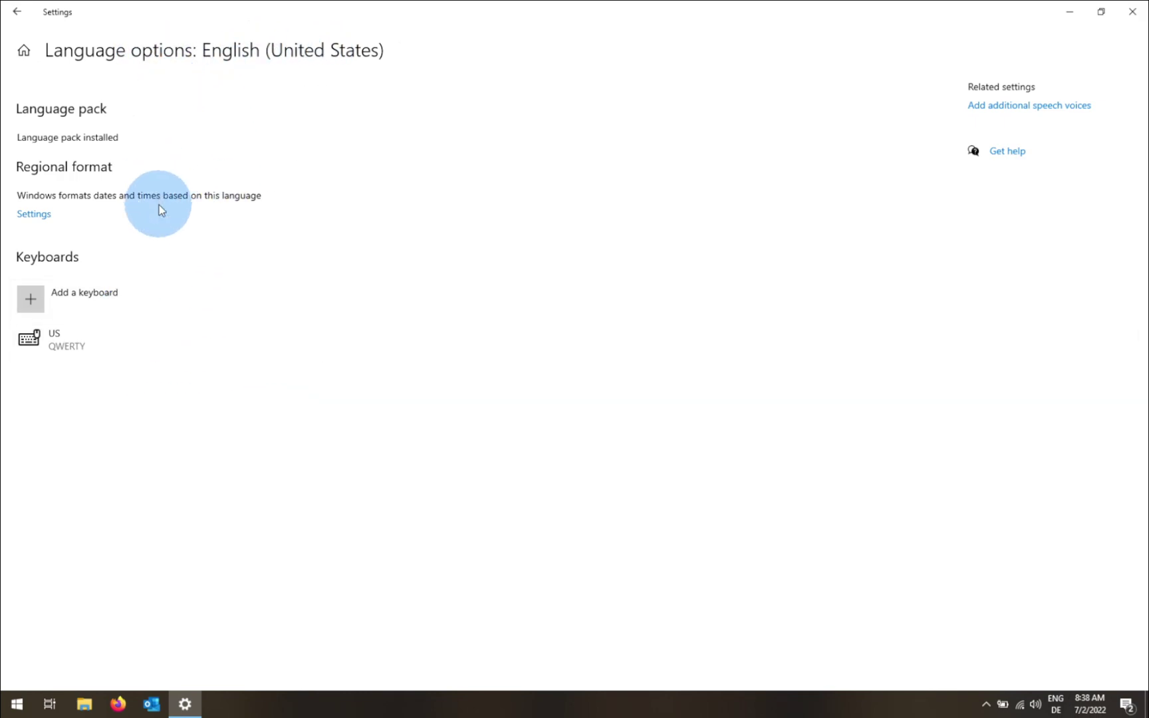
pyautogui.click(17, 12)
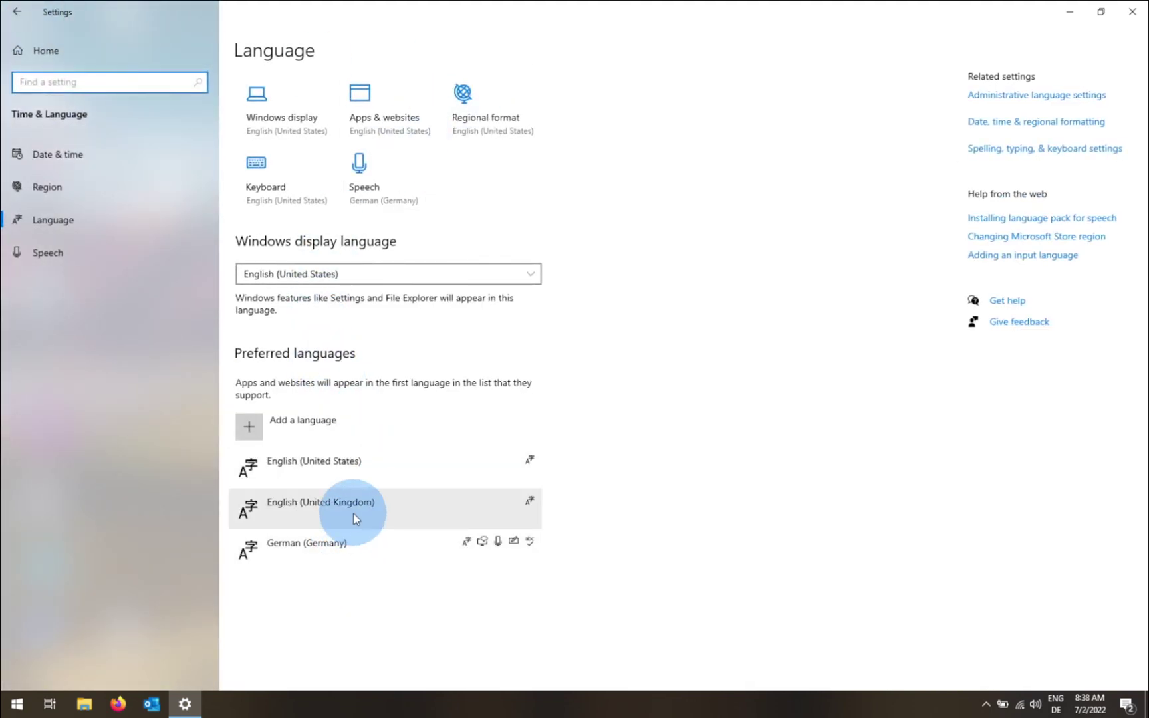
pyautogui.click(354, 514)
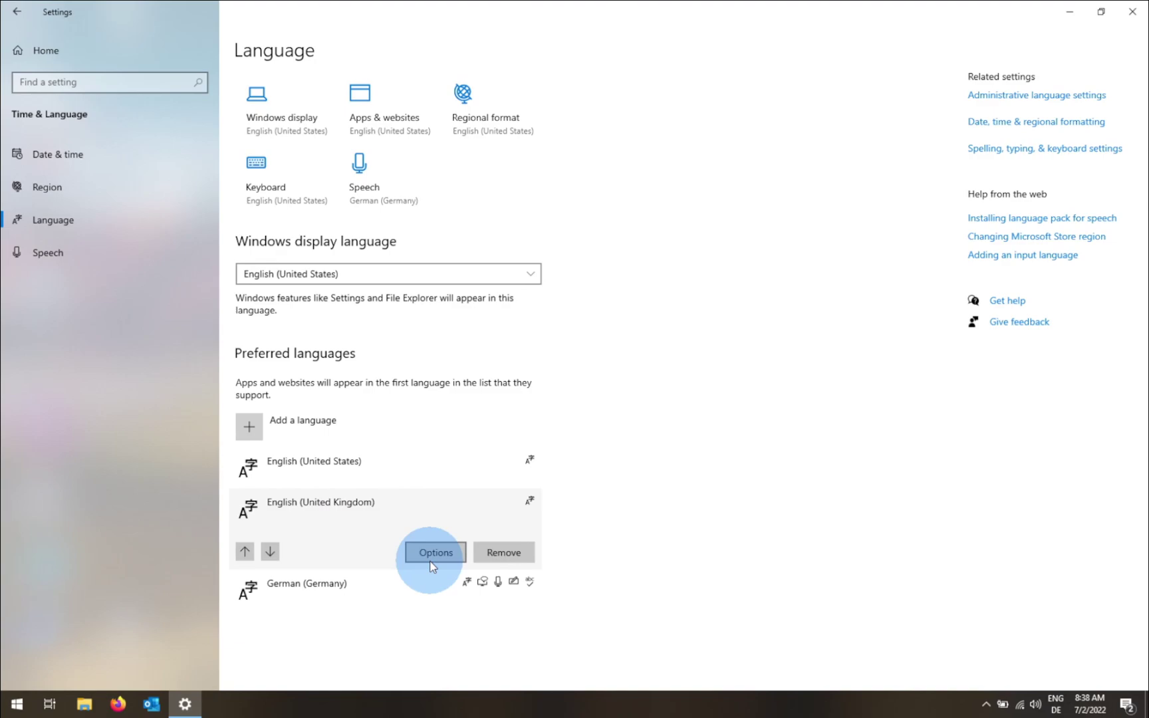
pyautogui.click(432, 555)
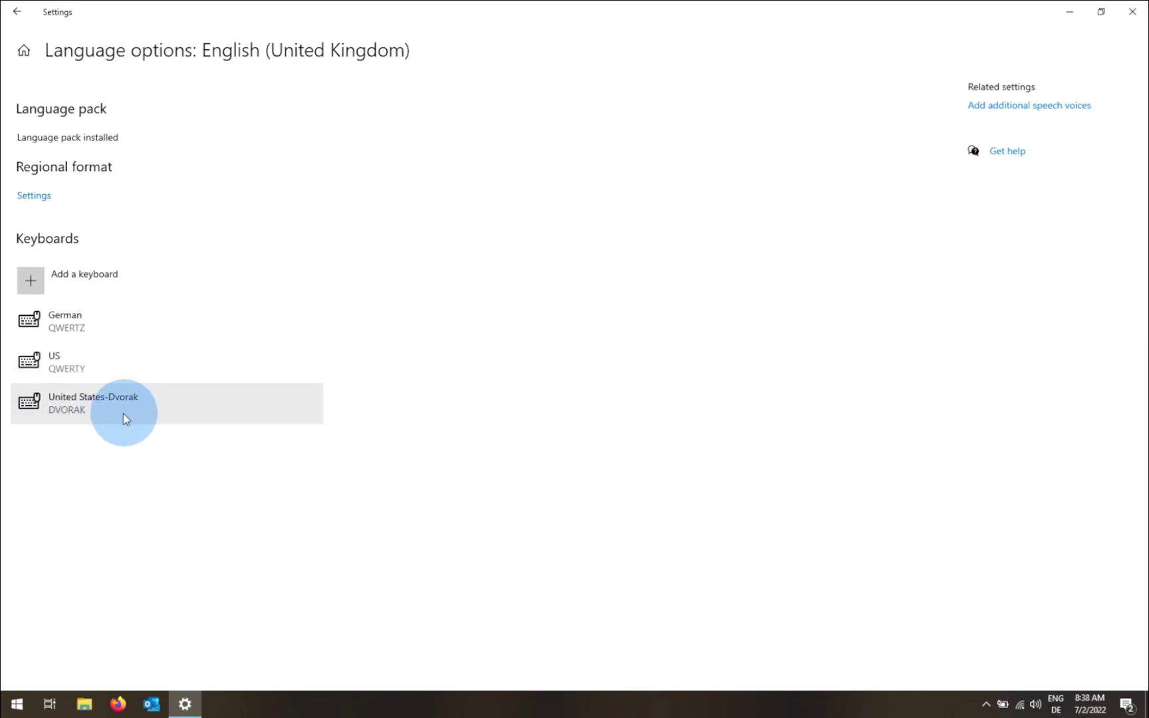
pyautogui.click(142, 363)
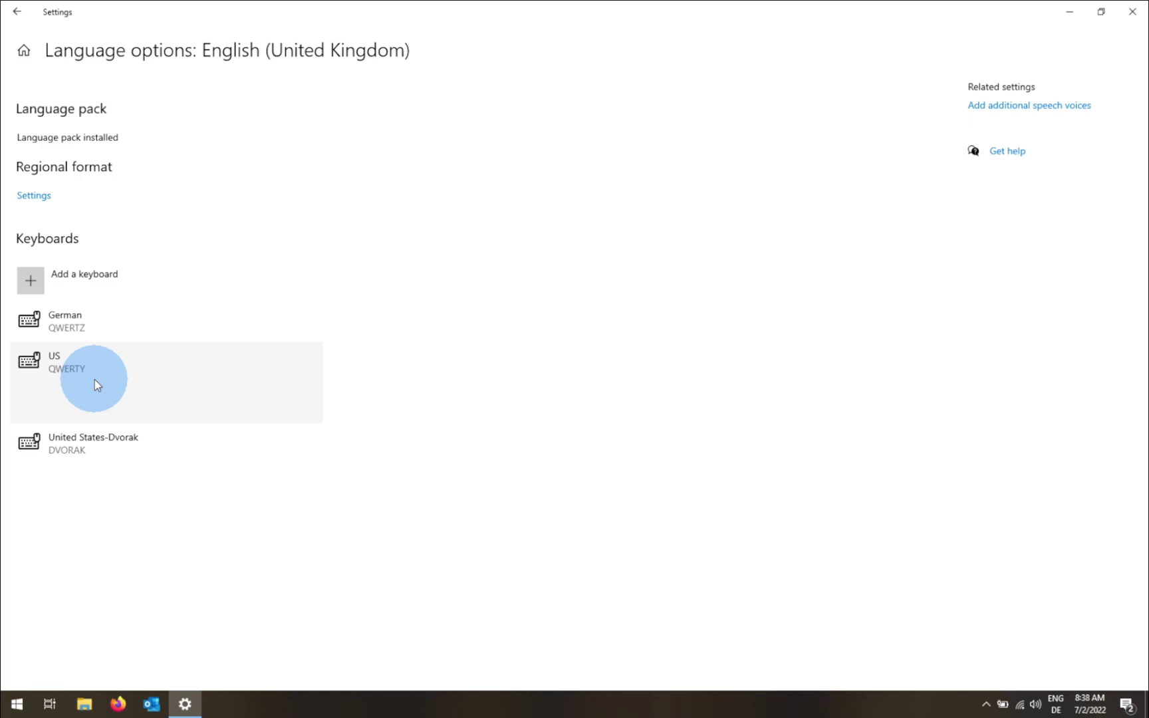
pyautogui.click(97, 439)
pyautogui.click(18, 11)
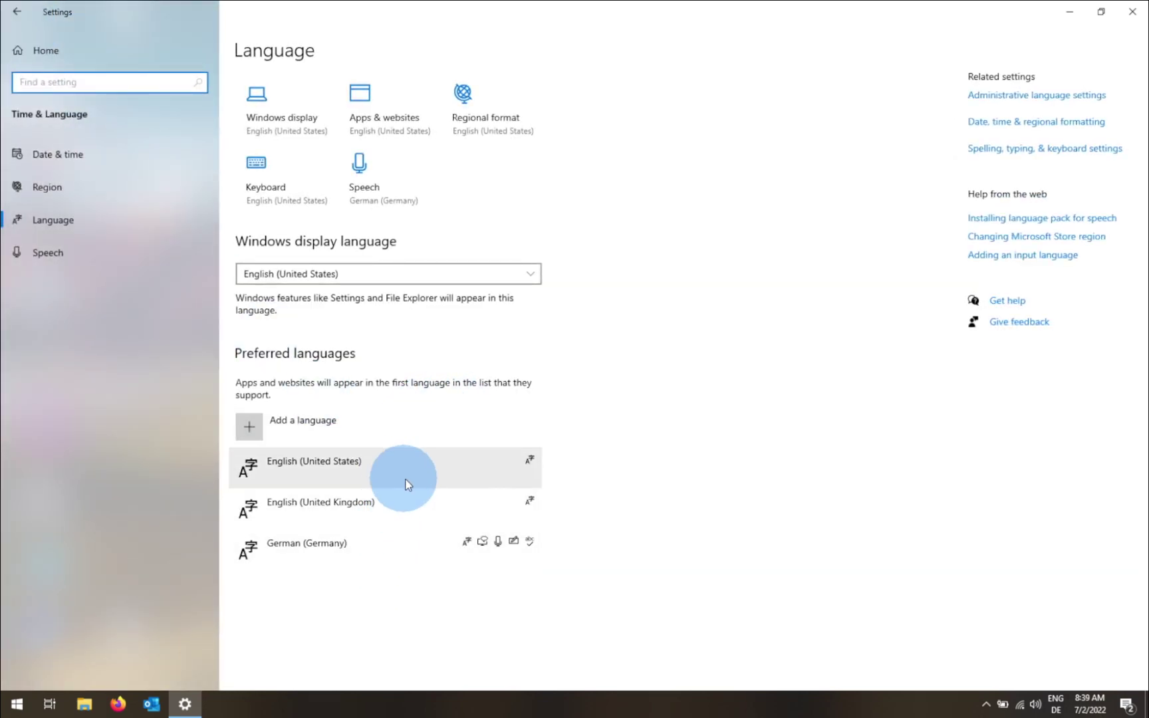
pyautogui.click(1056, 704)
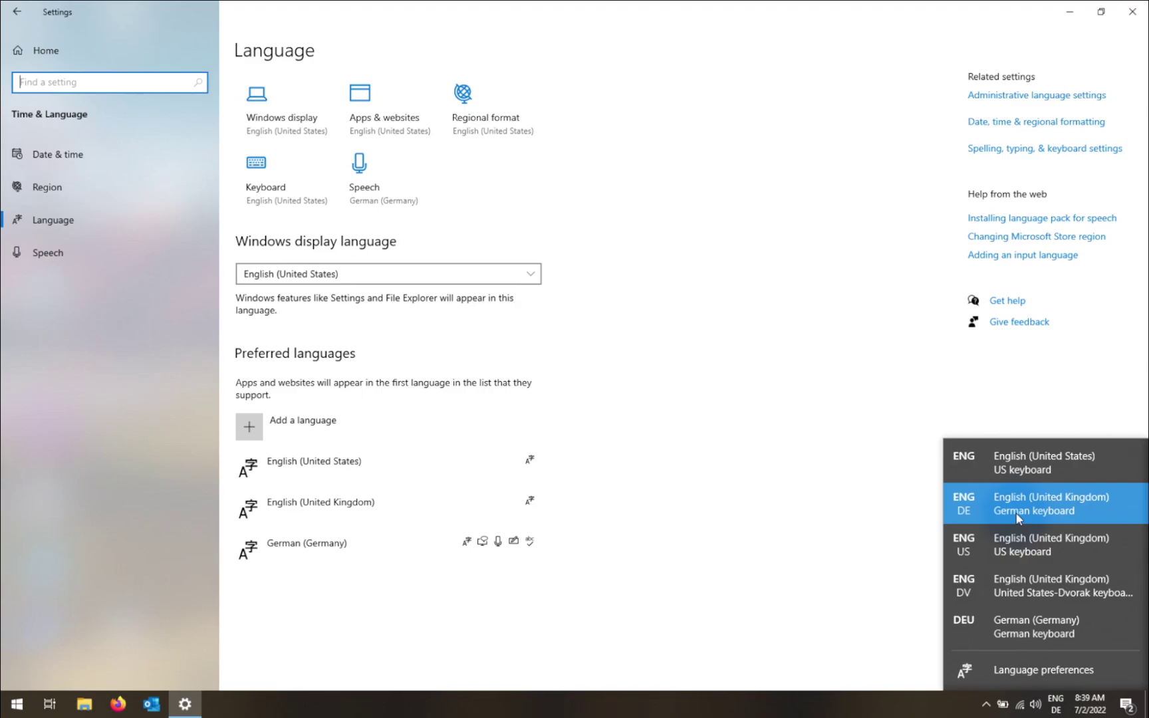
pyautogui.click(672, 398)
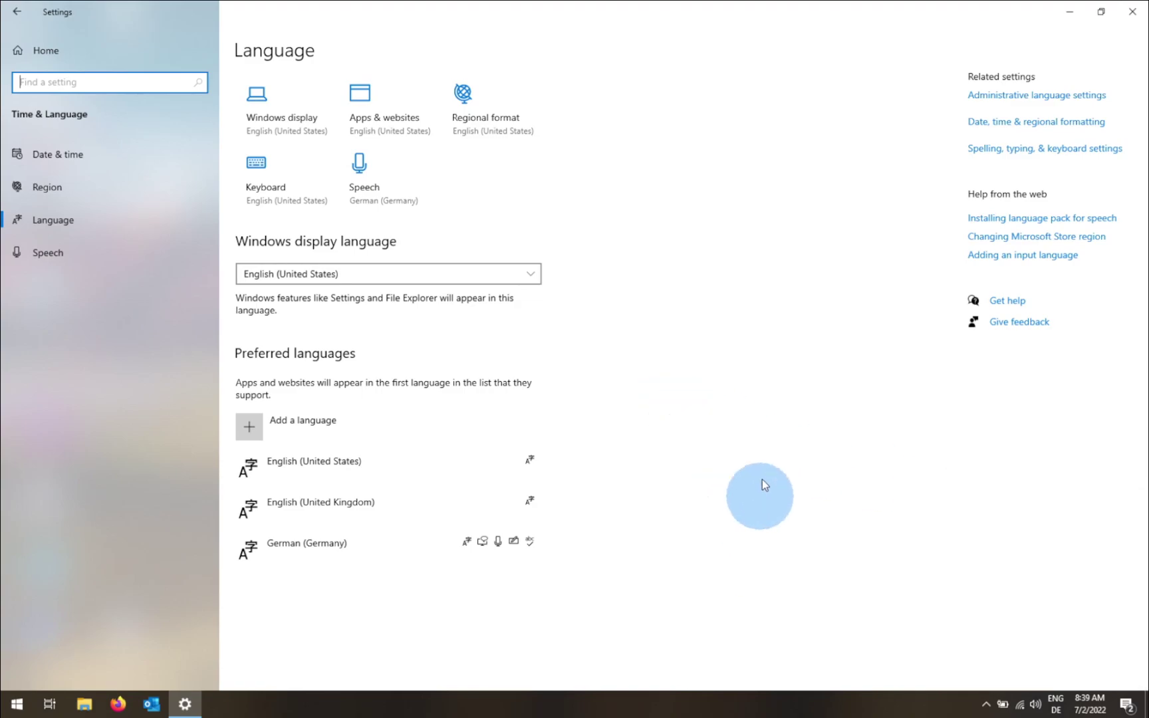
pyautogui.click(729, 316)
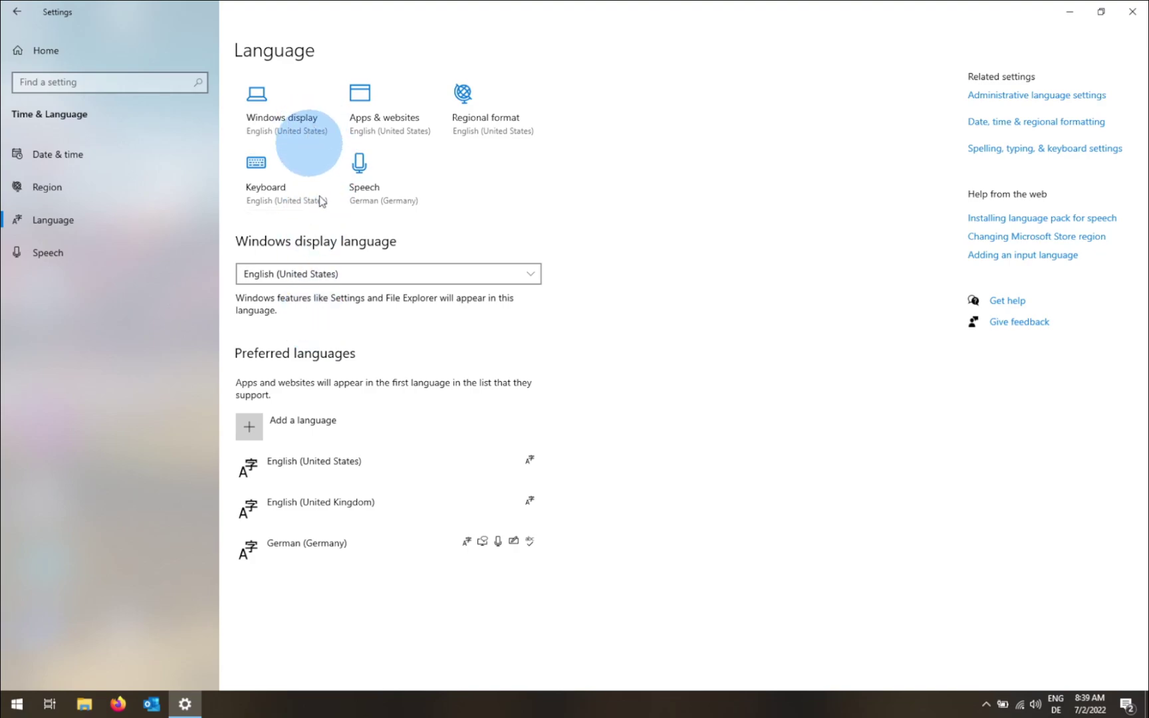
# - Choose English (United Kingdom) in the Windows display language dropdown
pyautogui.click(283, 113)
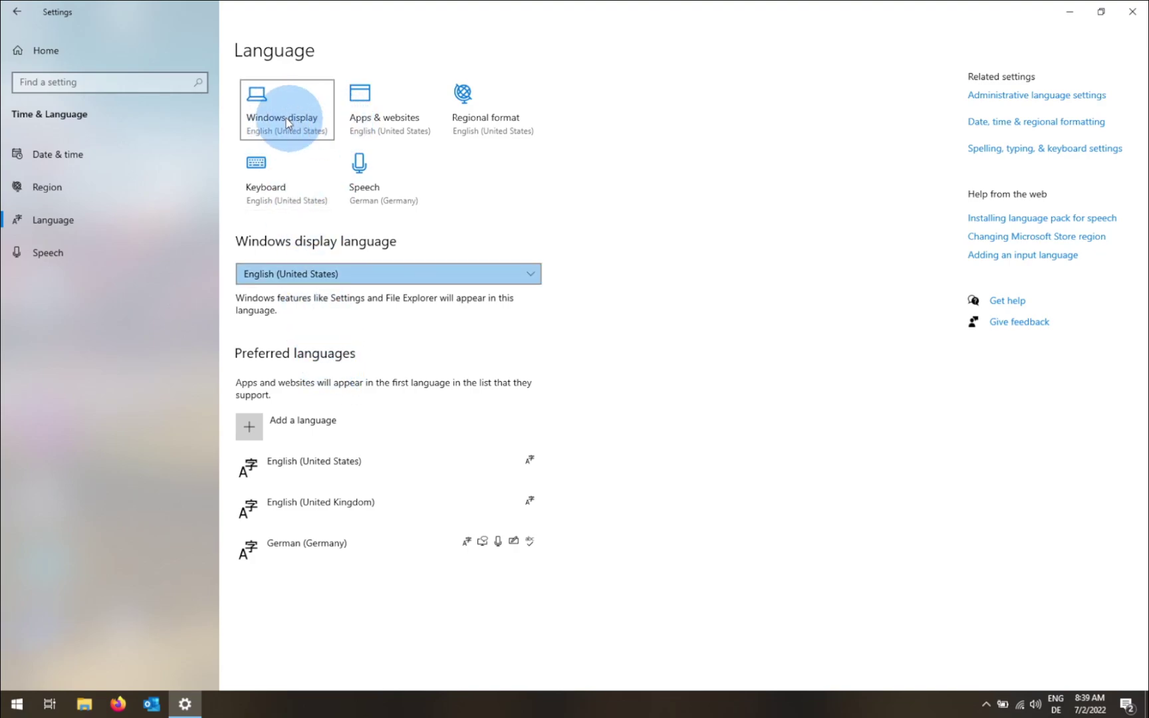
pyautogui.click(332, 274)
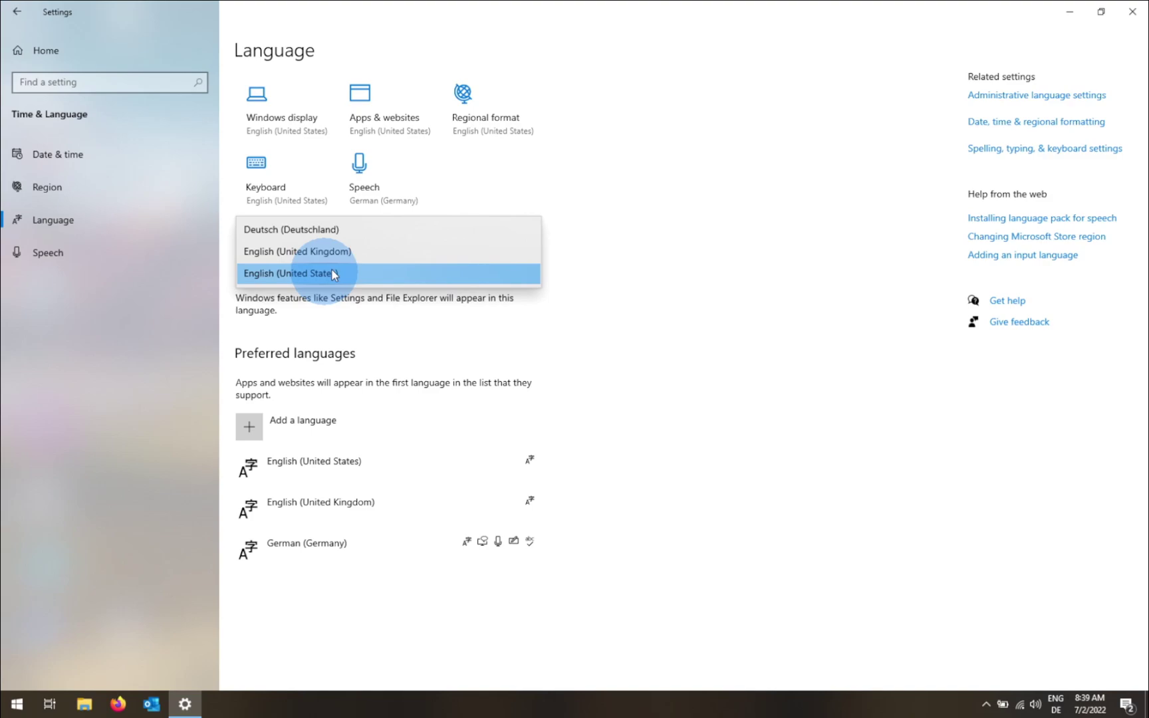
pyautogui.click(343, 253)
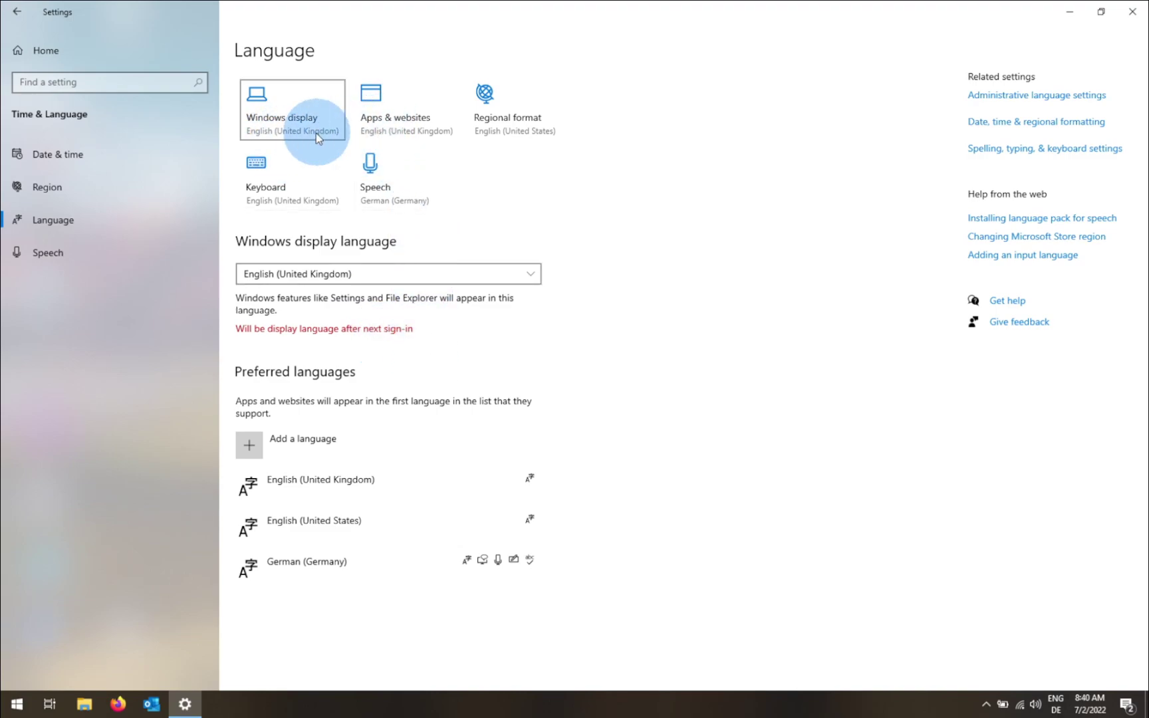
# - Set the regional format to English (United Kingdom)
pyautogui.click(518, 133)
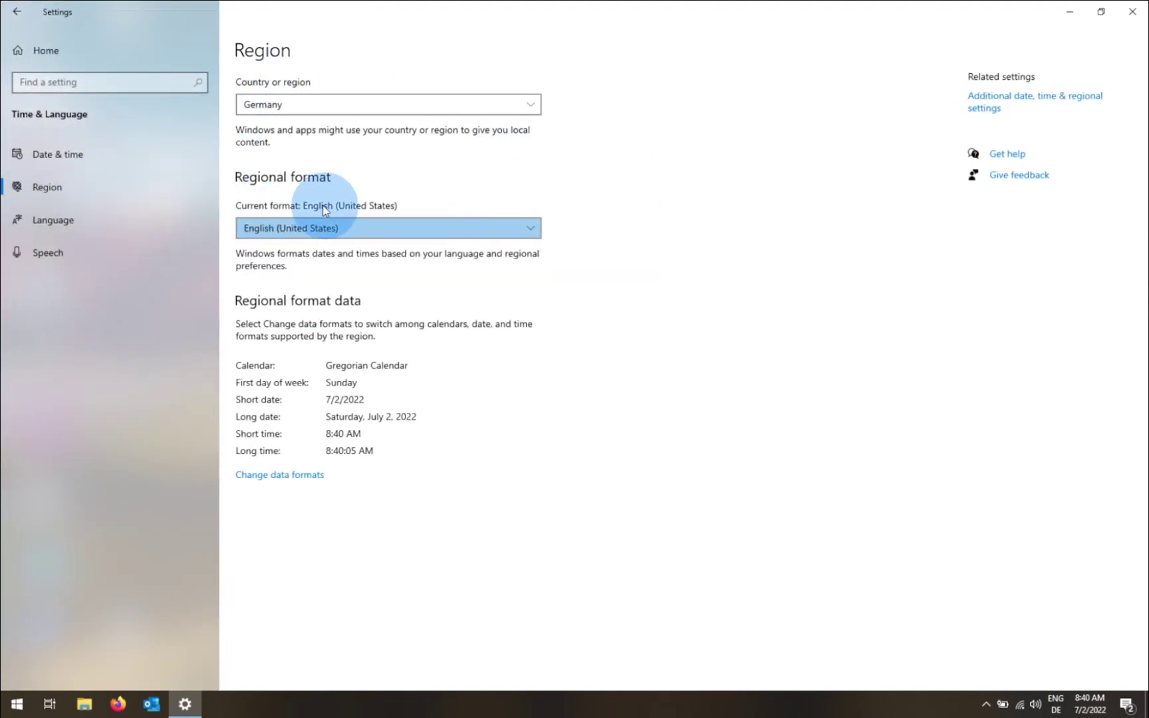
pyautogui.click(17, 11)
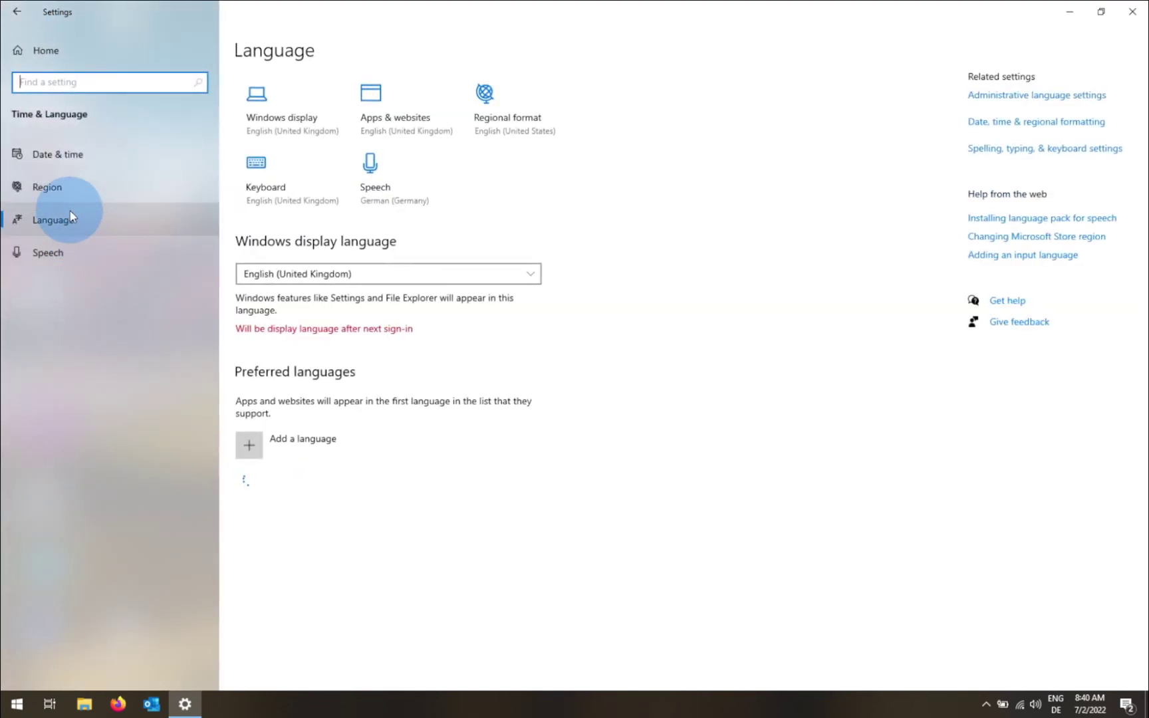
pyautogui.click(68, 189)
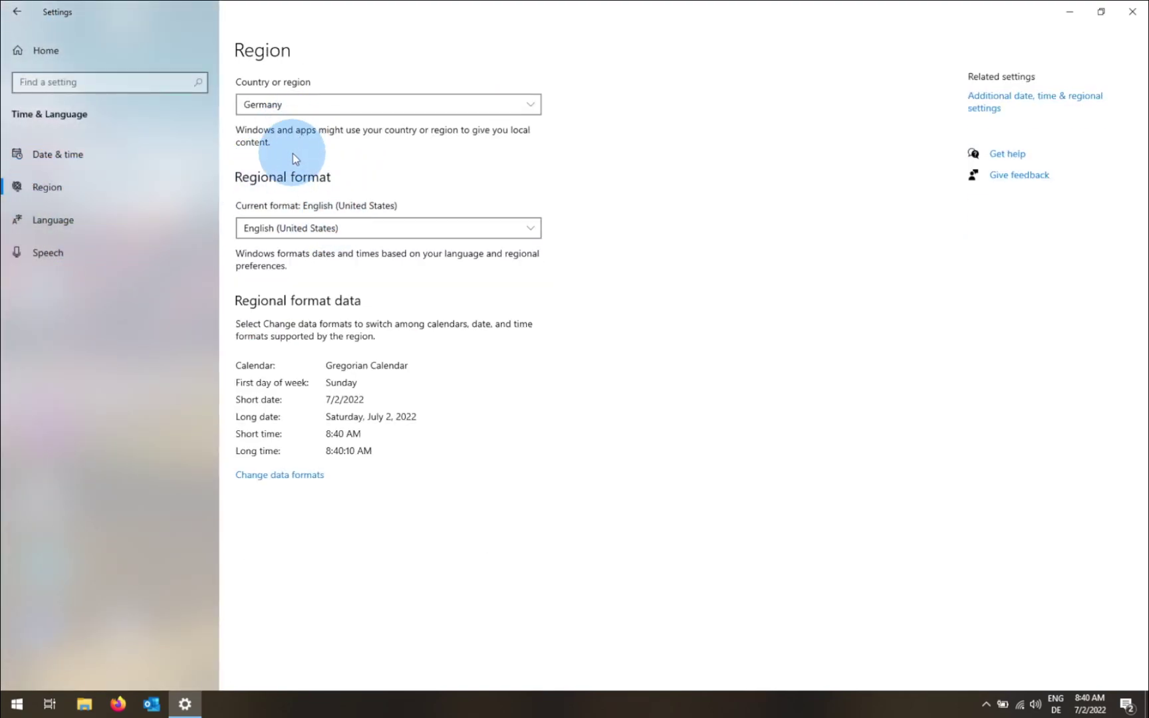
pyautogui.click(308, 232)
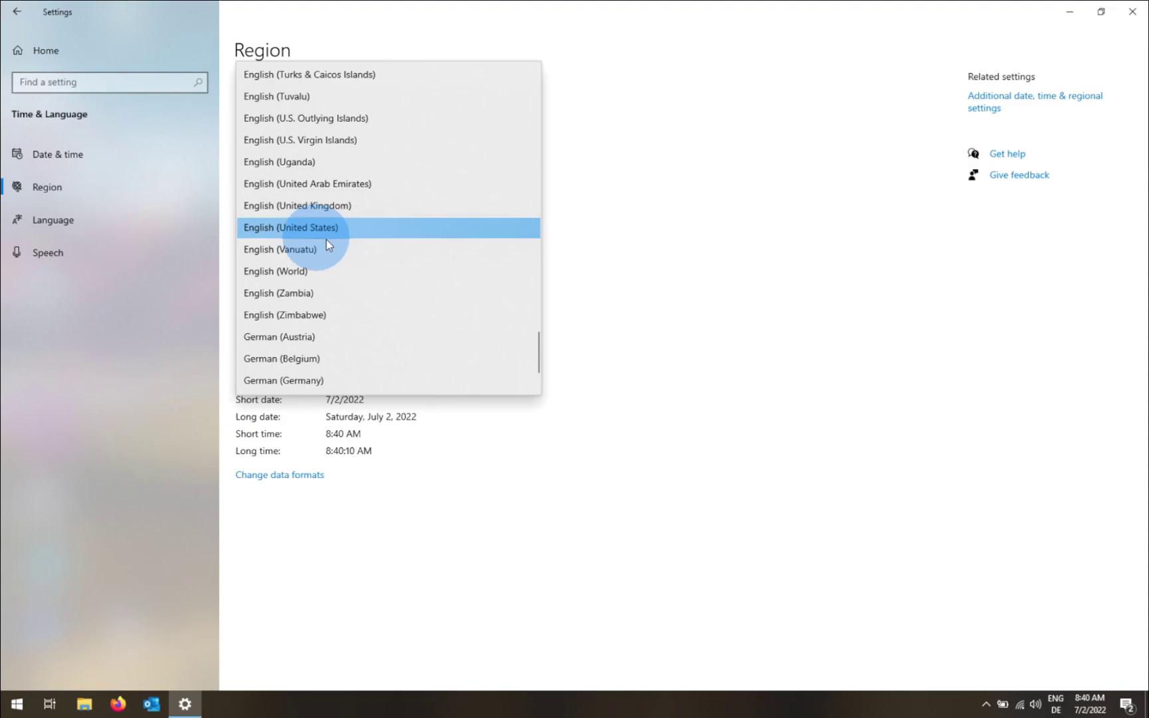
pyautogui.click(298, 208)
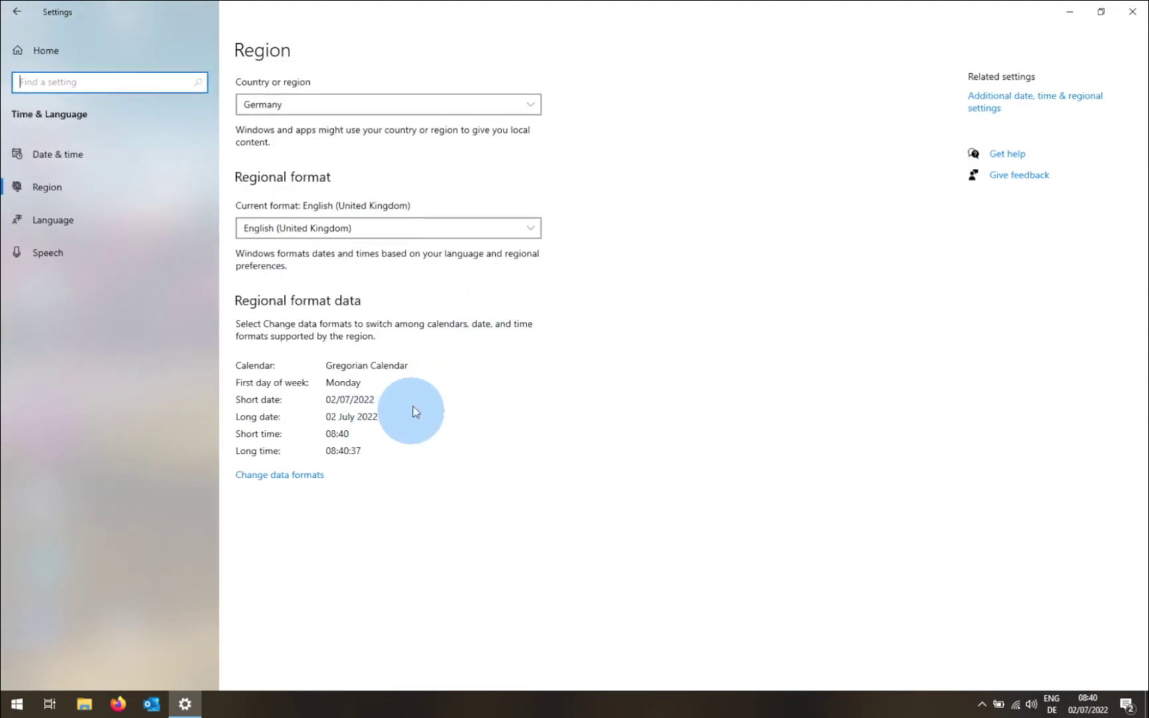
# - Return to the Language page and open Administrative language settings
pyautogui.click(20, 13)
pyautogui.click(526, 239)
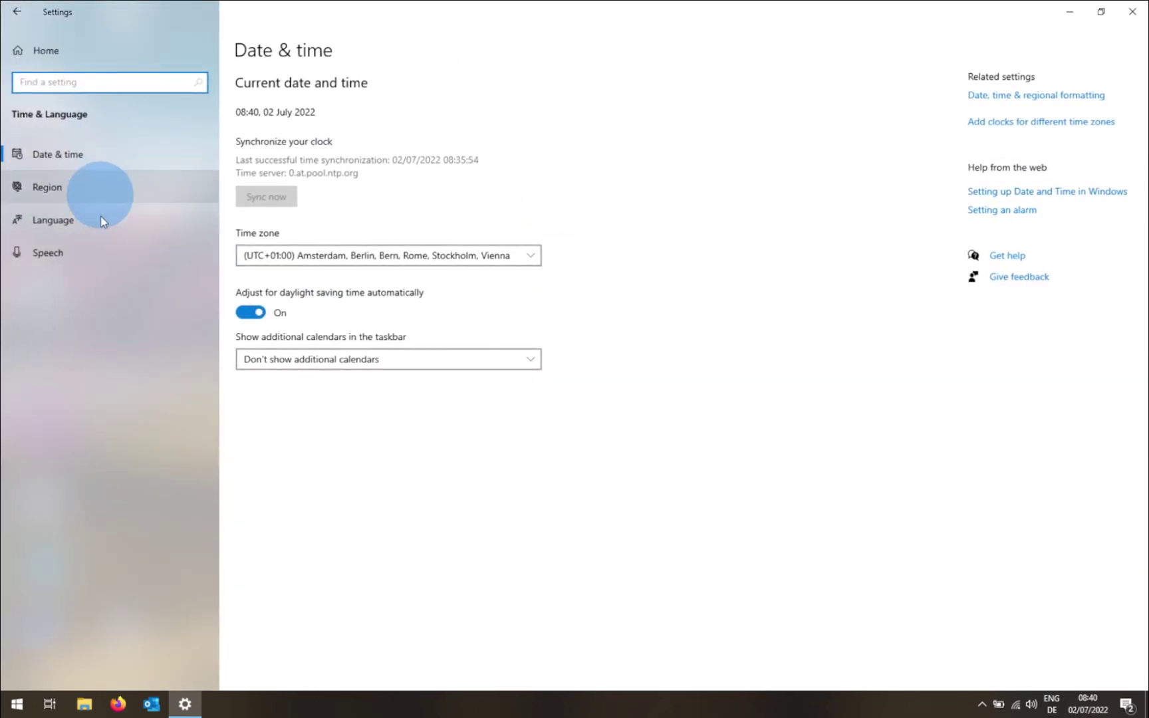
pyautogui.click(84, 224)
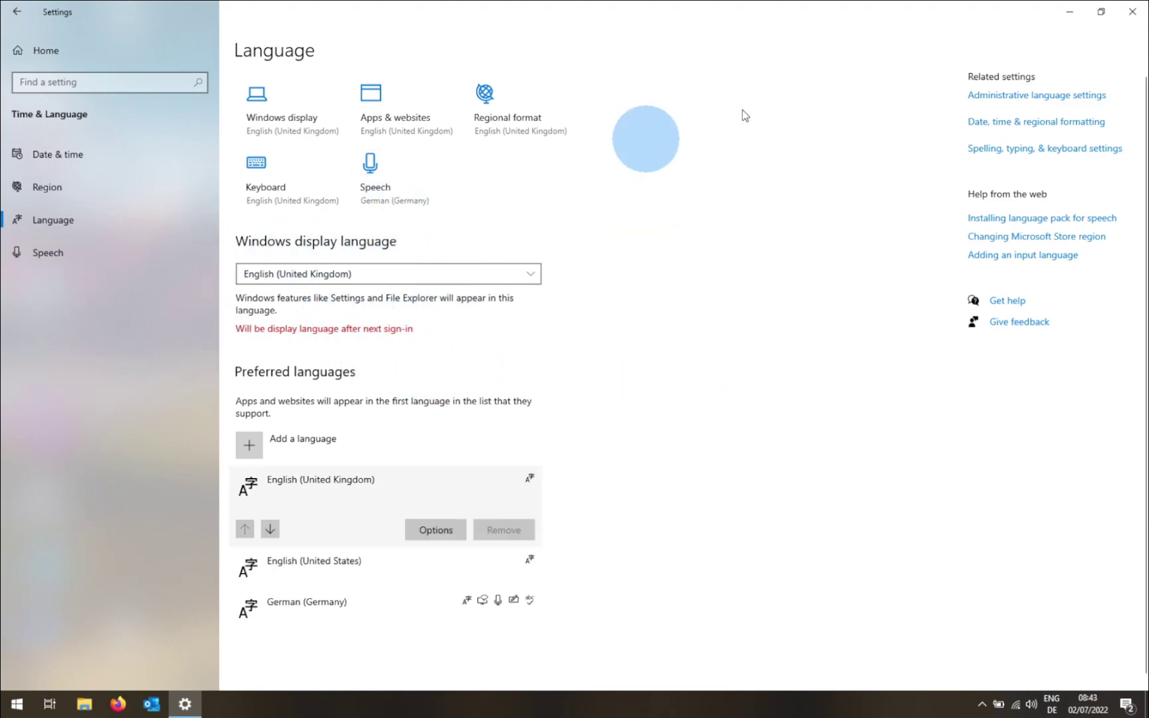
pyautogui.click(1024, 95)
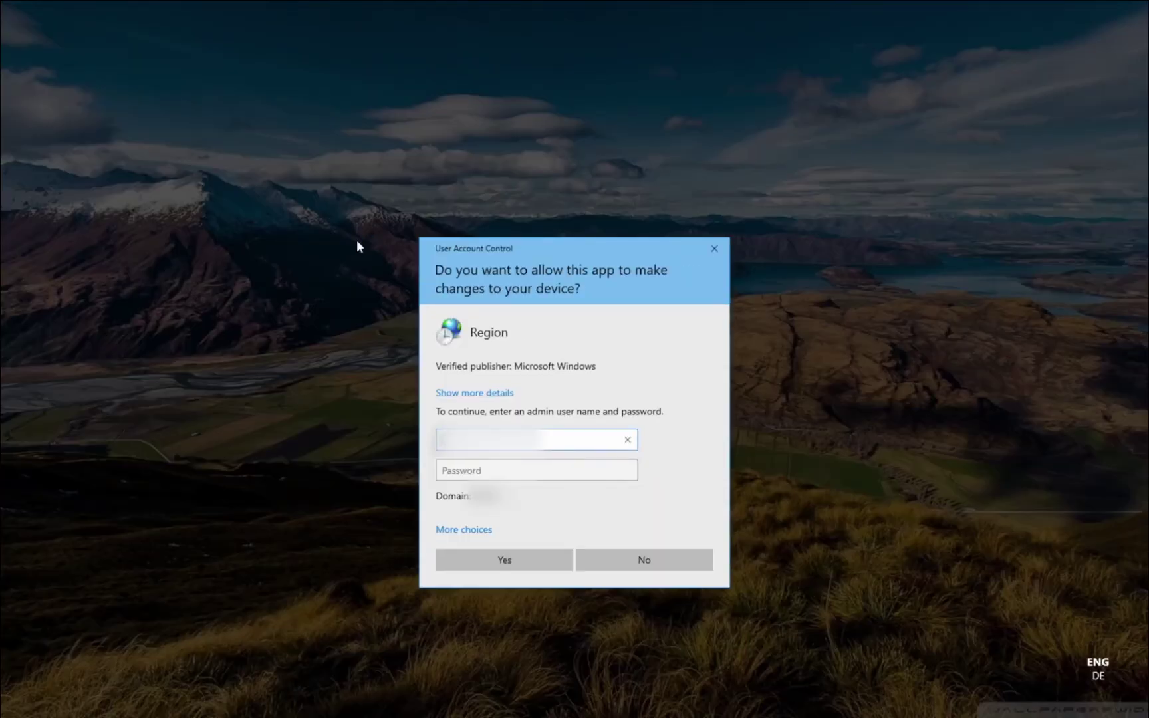
# - Approve the admin prompt, preview copying UK settings to the welcome screen, then cancel
pyautogui.press('Tab')
pyautogui.write('a')
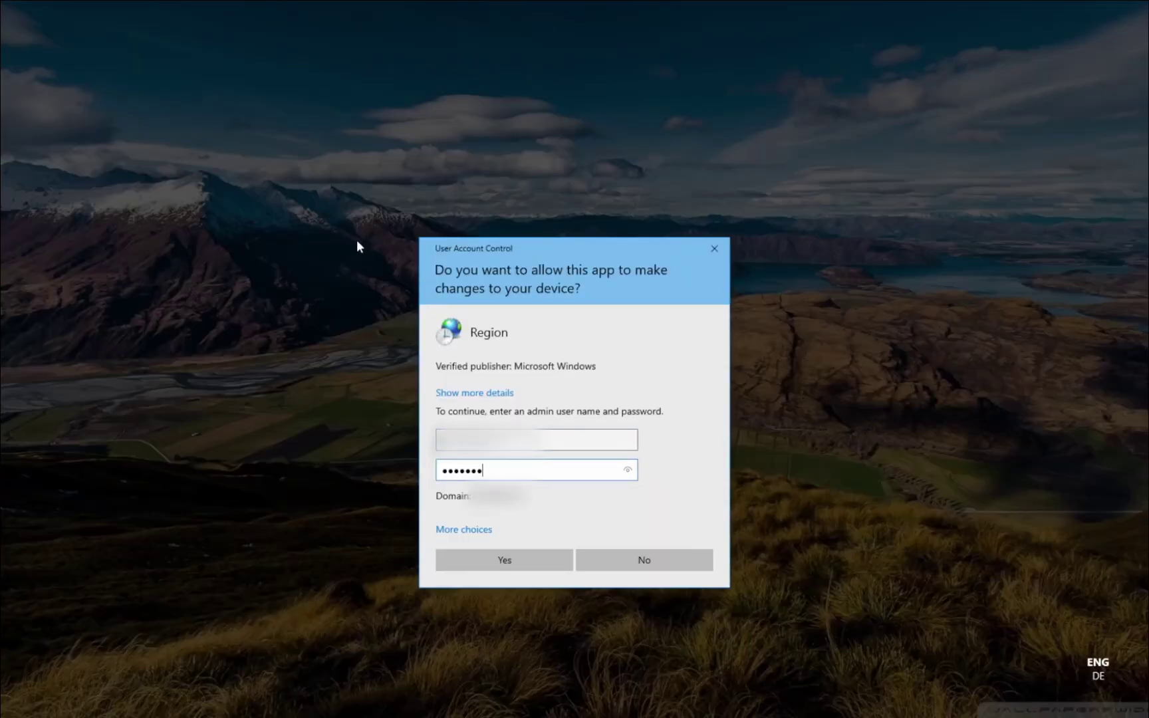
pyautogui.write('aaaaa')
pyautogui.click(525, 559)
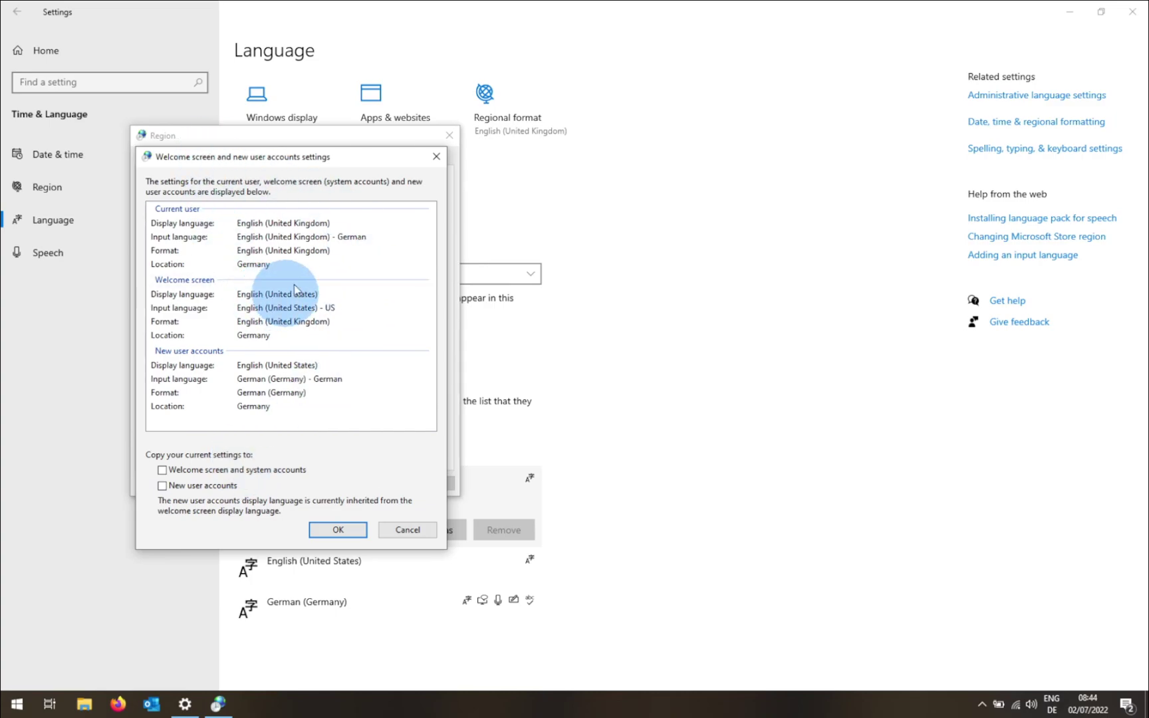
pyautogui.click(269, 470)
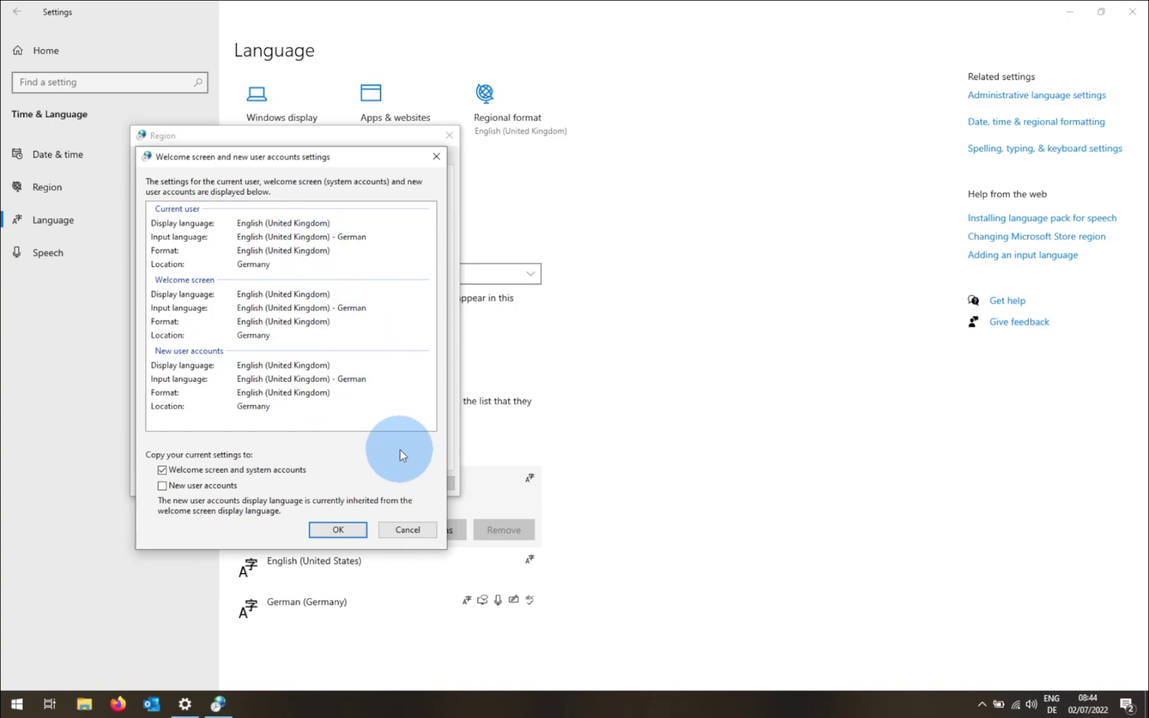
pyautogui.click(410, 536)
# - Pick English (United States) as display language and review its US QWERTY keyboard options
pyautogui.click(372, 479)
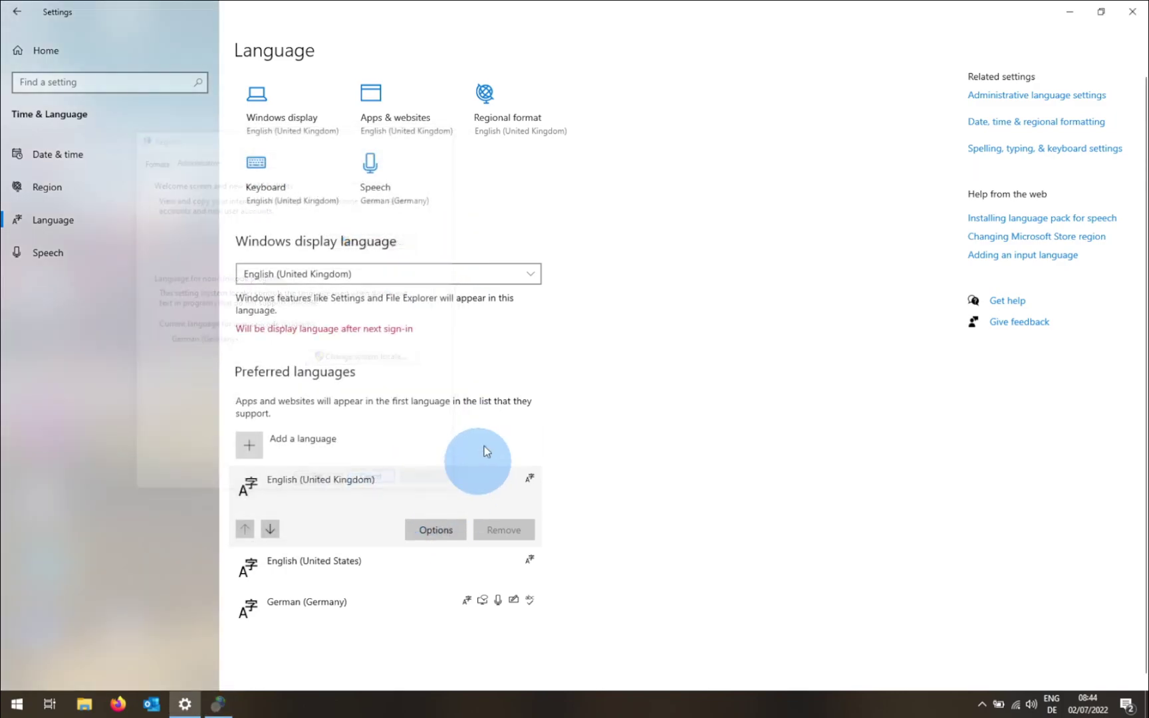
pyautogui.click(299, 277)
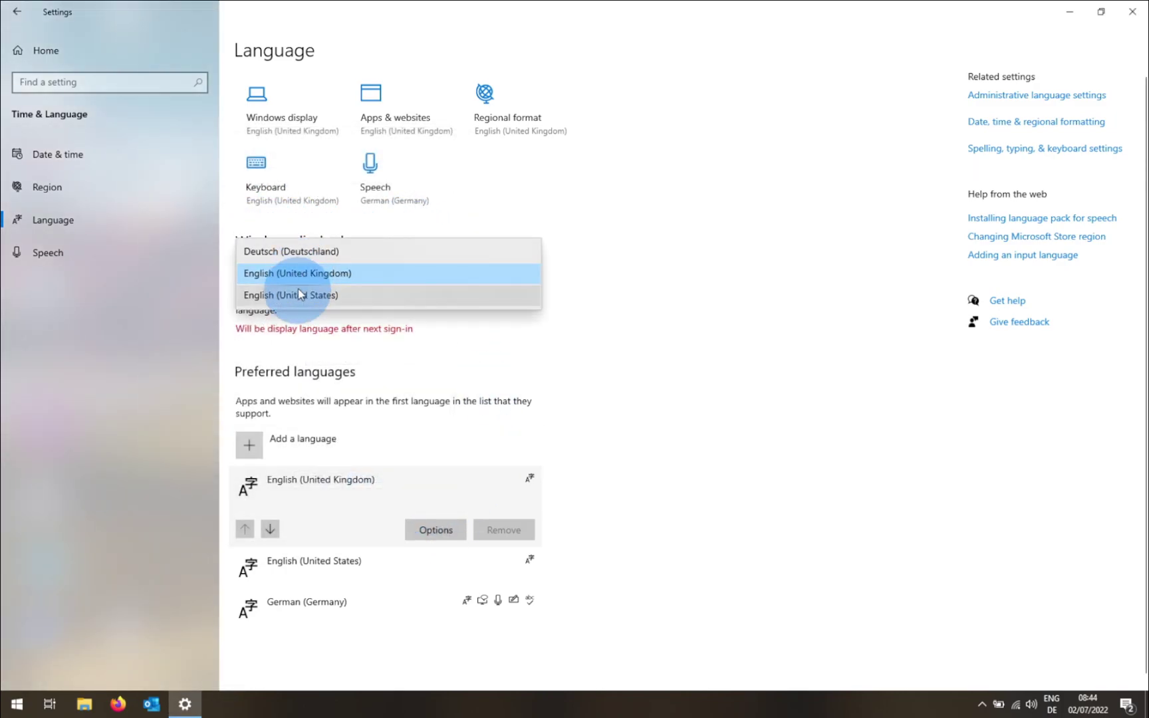
pyautogui.click(298, 295)
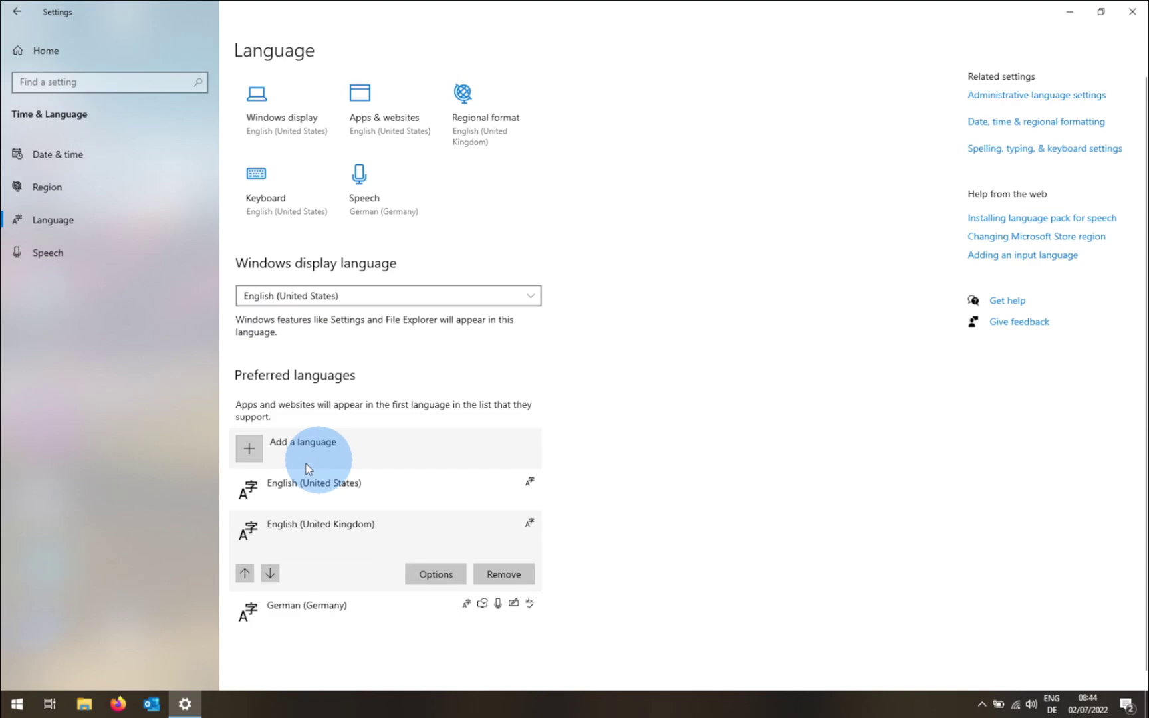
pyautogui.click(365, 509)
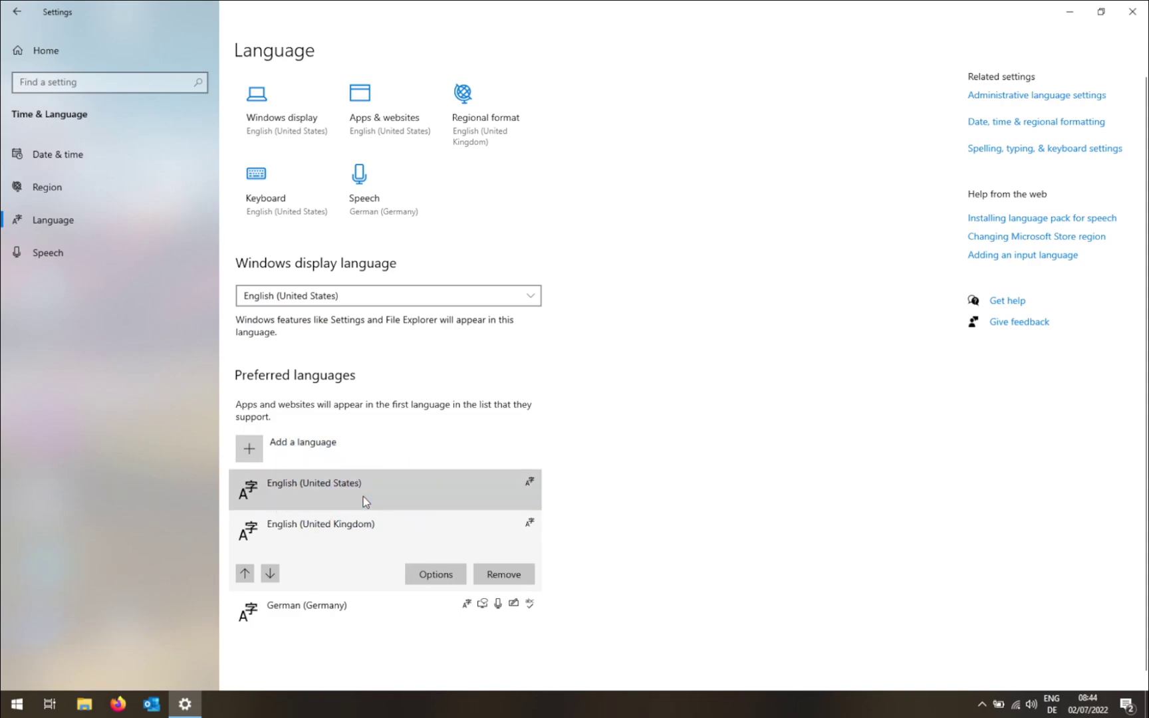
pyautogui.click(434, 544)
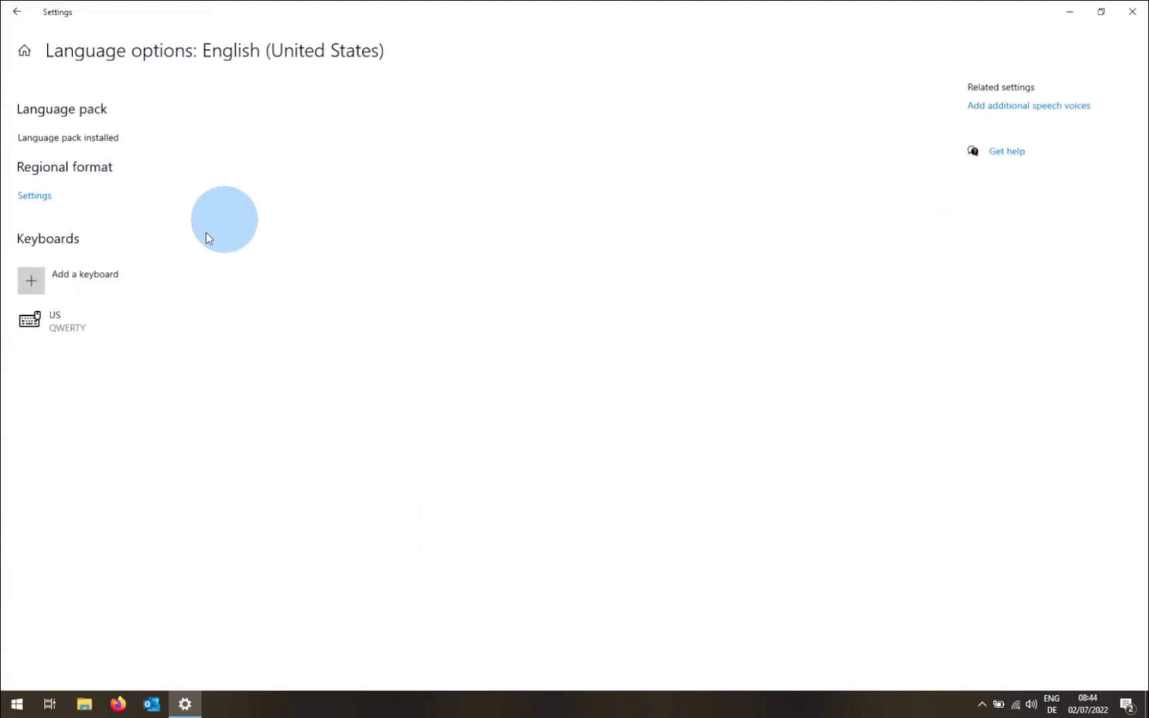
pyautogui.click(26, 13)
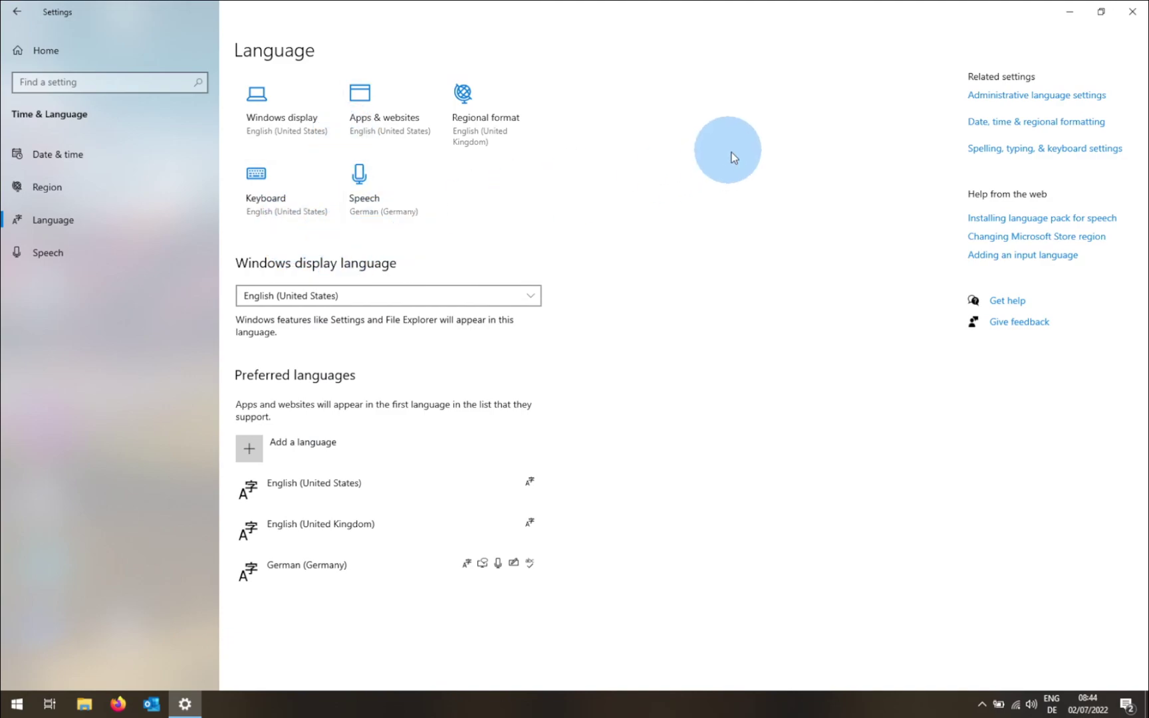
# - Reopen Administrative language settings and approve the administrator password prompt
pyautogui.click(1016, 103)
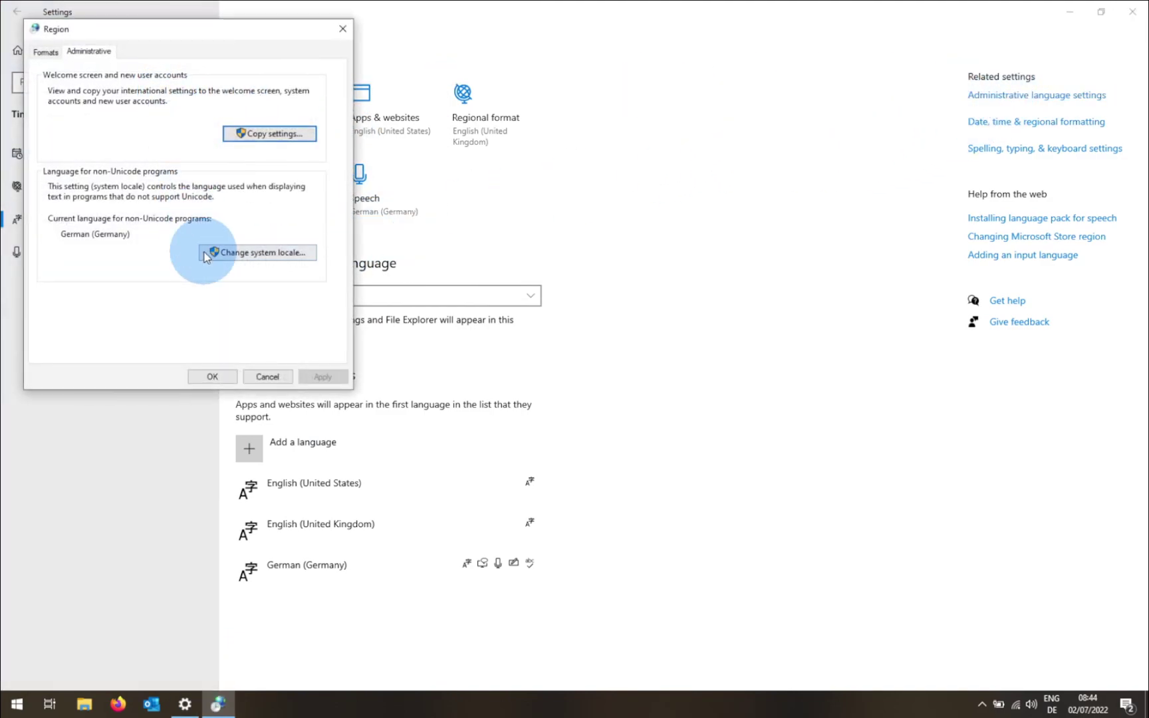
pyautogui.click(277, 142)
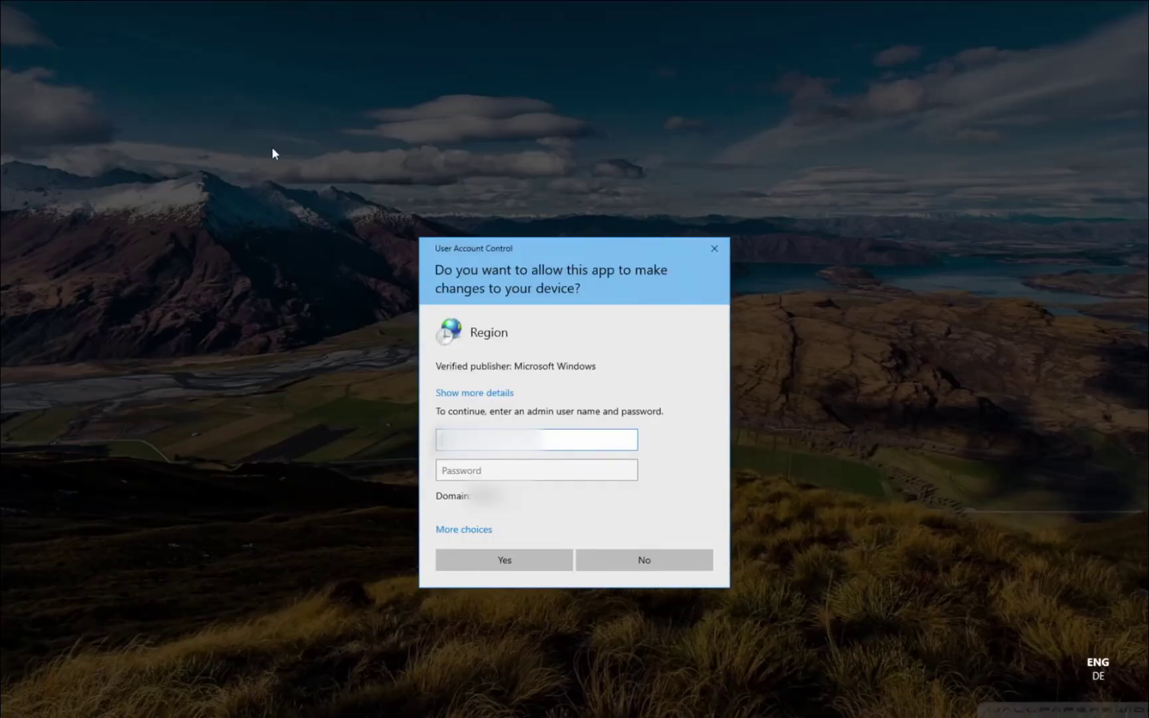
pyautogui.press('Tab')
pyautogui.write('•••')
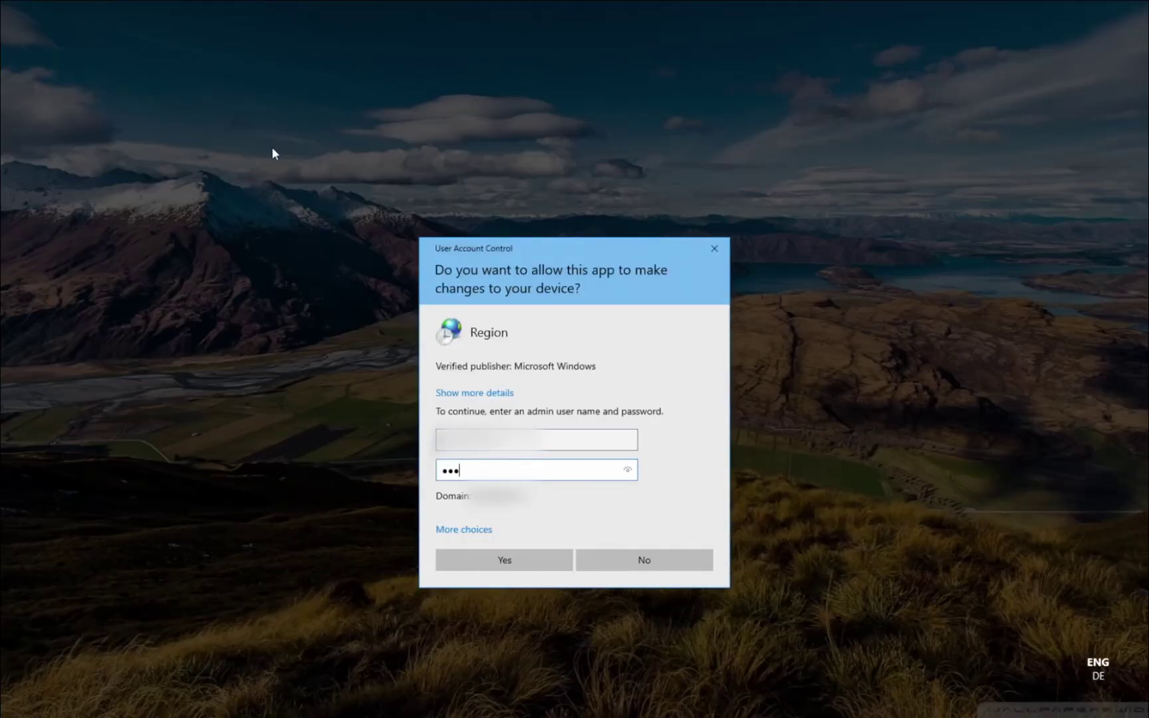
pyautogui.write('••••••••')
pyautogui.press('Return')
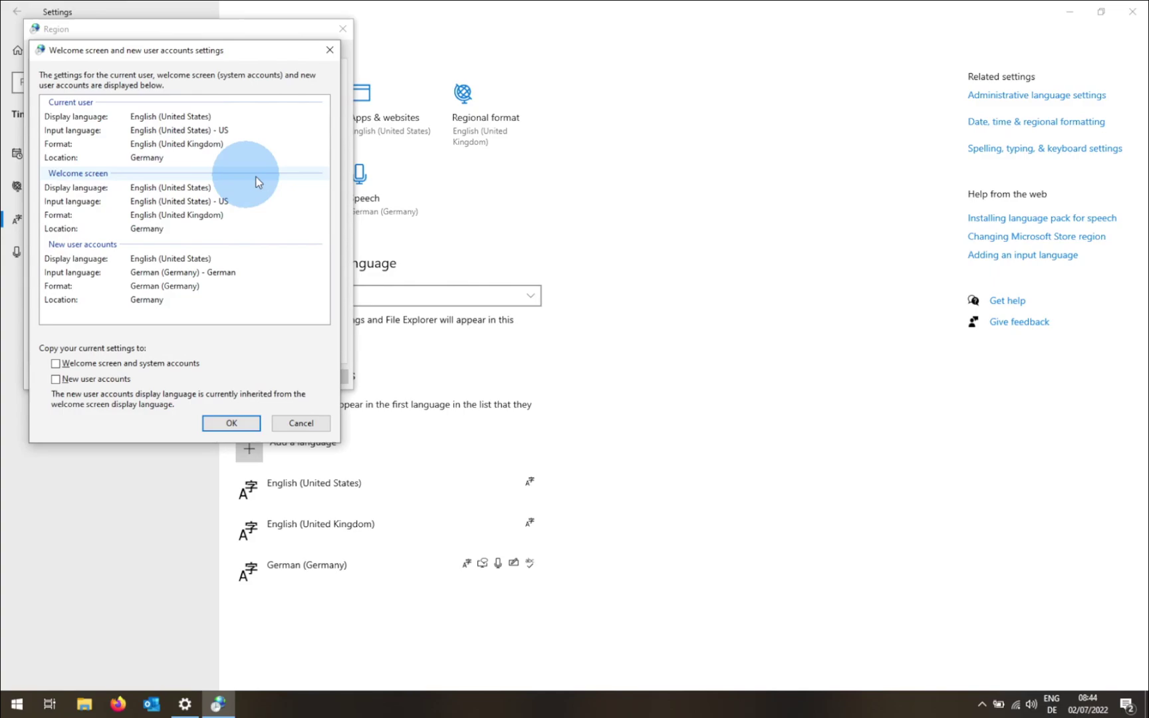
# - Leave welcome screen copying unticked and close the welcome screen and region dialogs
pyautogui.click(146, 365)
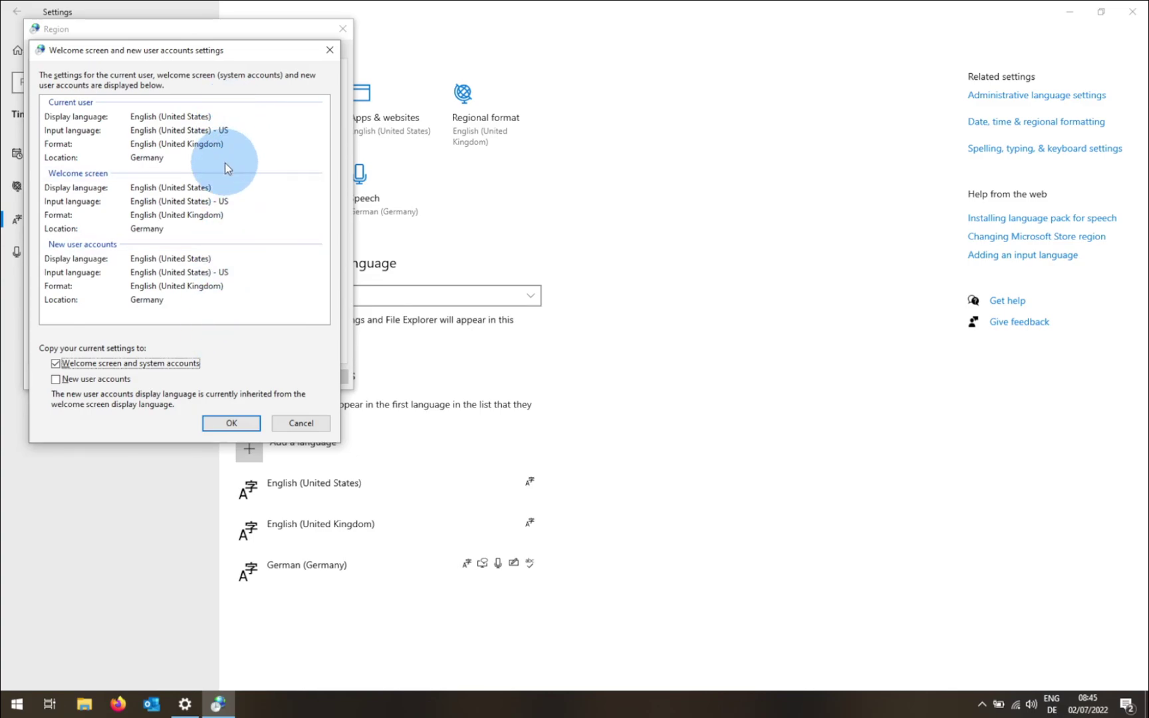
pyautogui.click(152, 364)
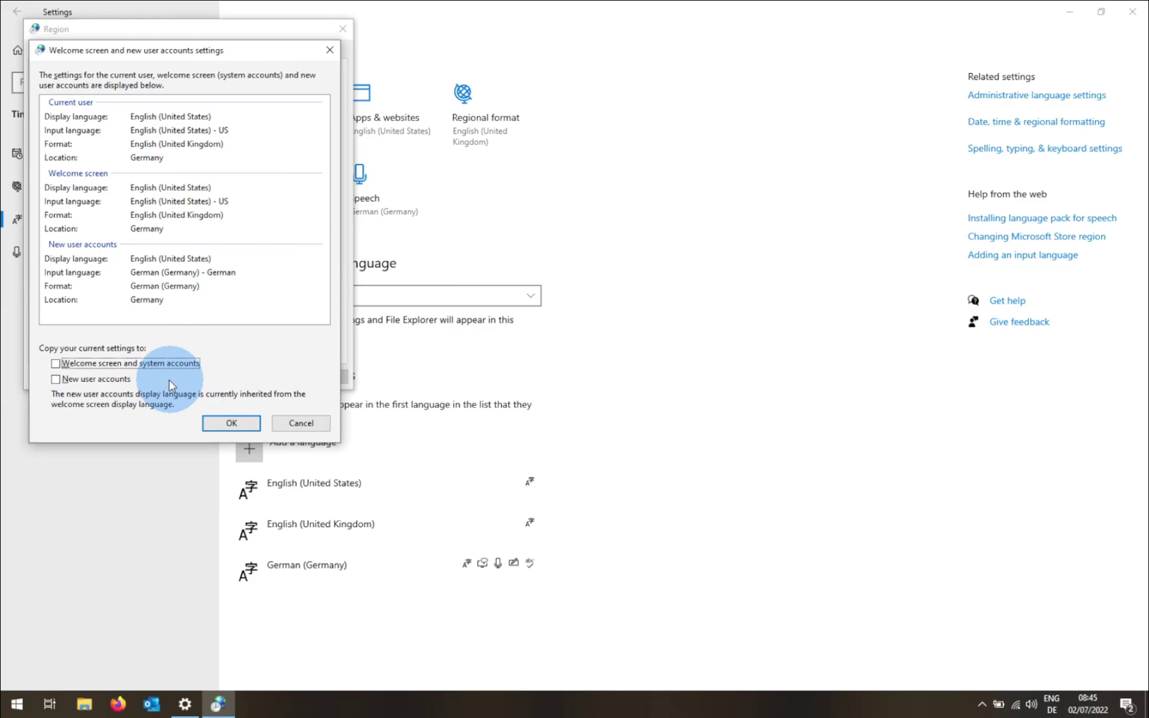
pyautogui.click(131, 369)
pyautogui.click(132, 363)
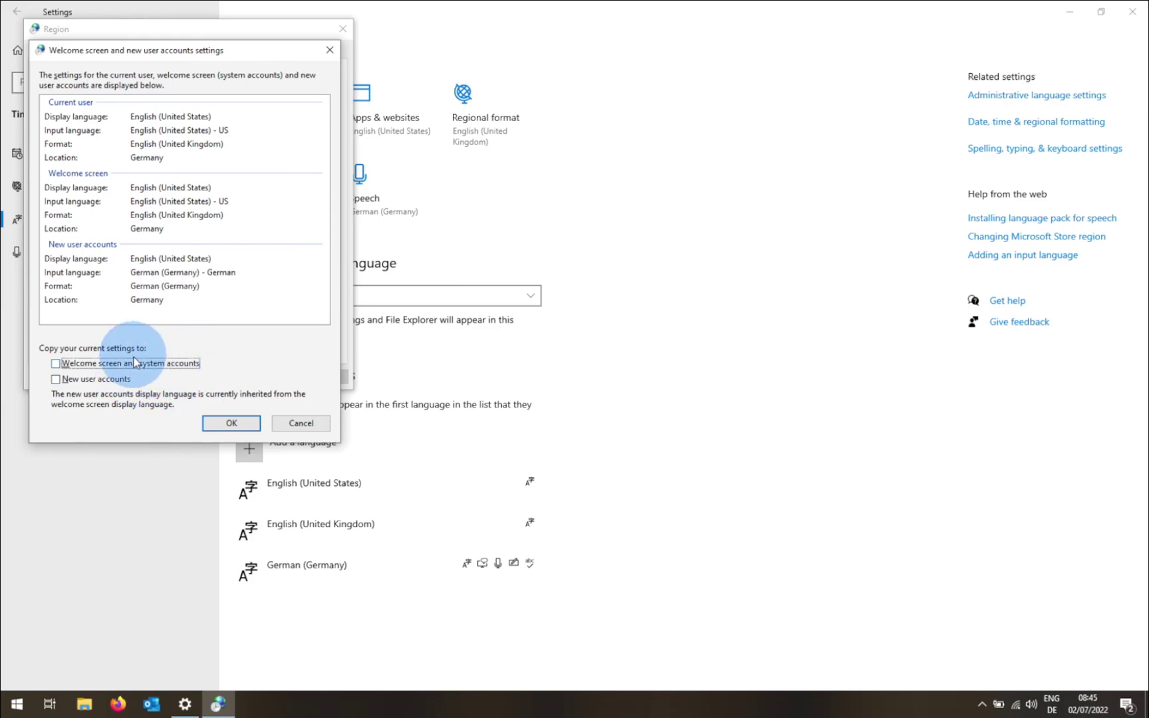
pyautogui.press('Escape')
pyautogui.press('Escape')
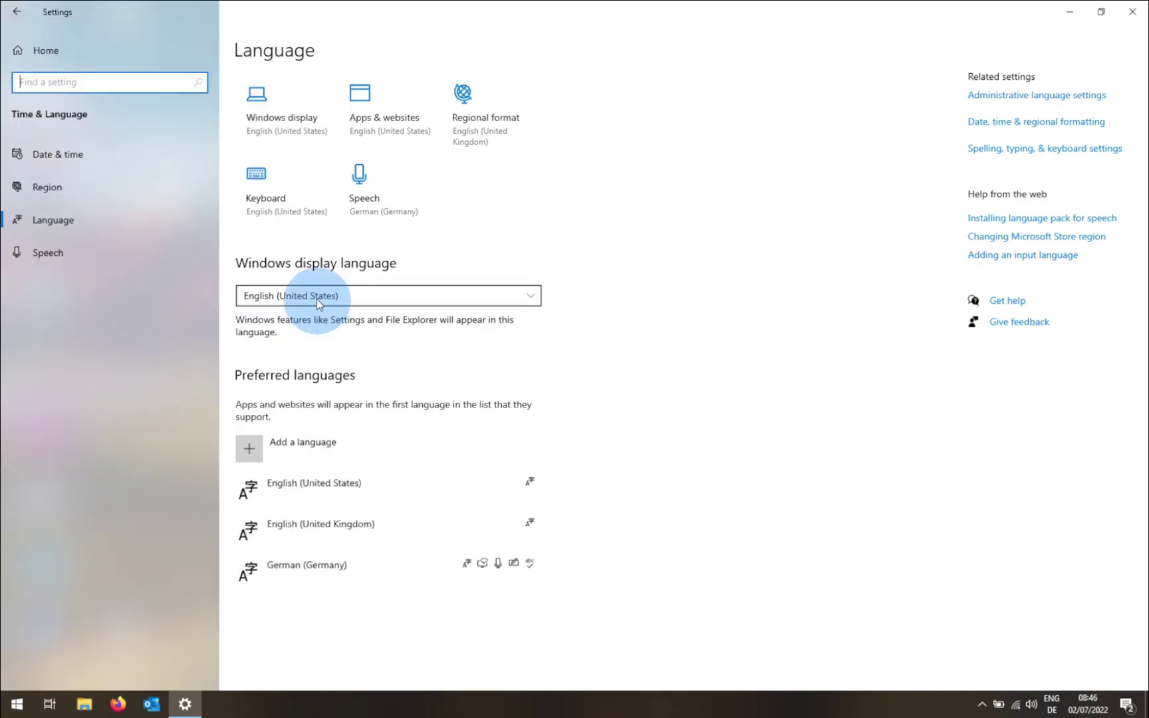
# - Override the default input method with English (United Kingdom) - German
pyautogui.click(307, 208)
pyautogui.click(72, 165)
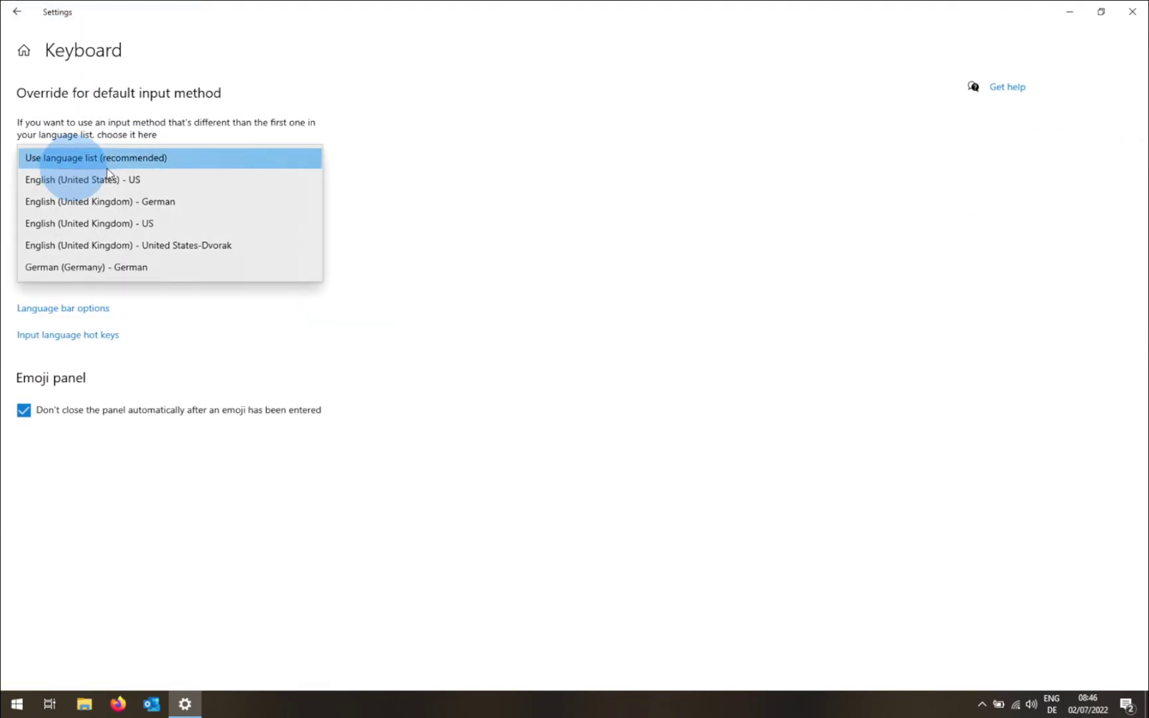
pyautogui.click(191, 206)
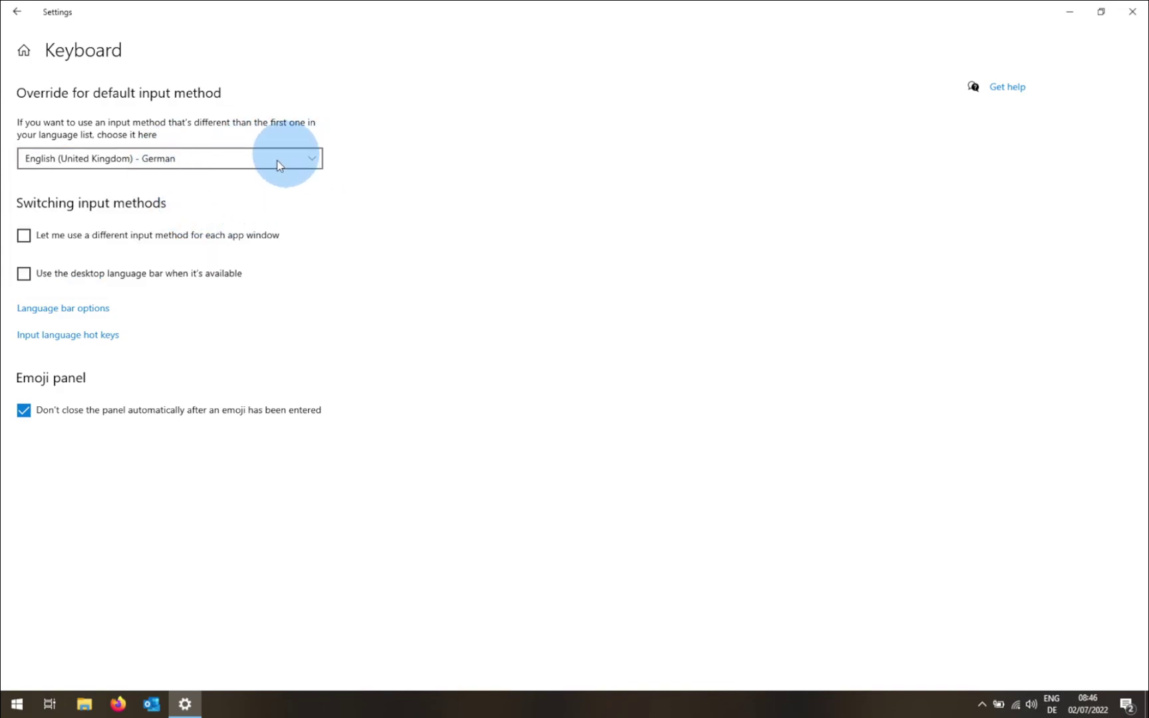
pyautogui.click(1051, 705)
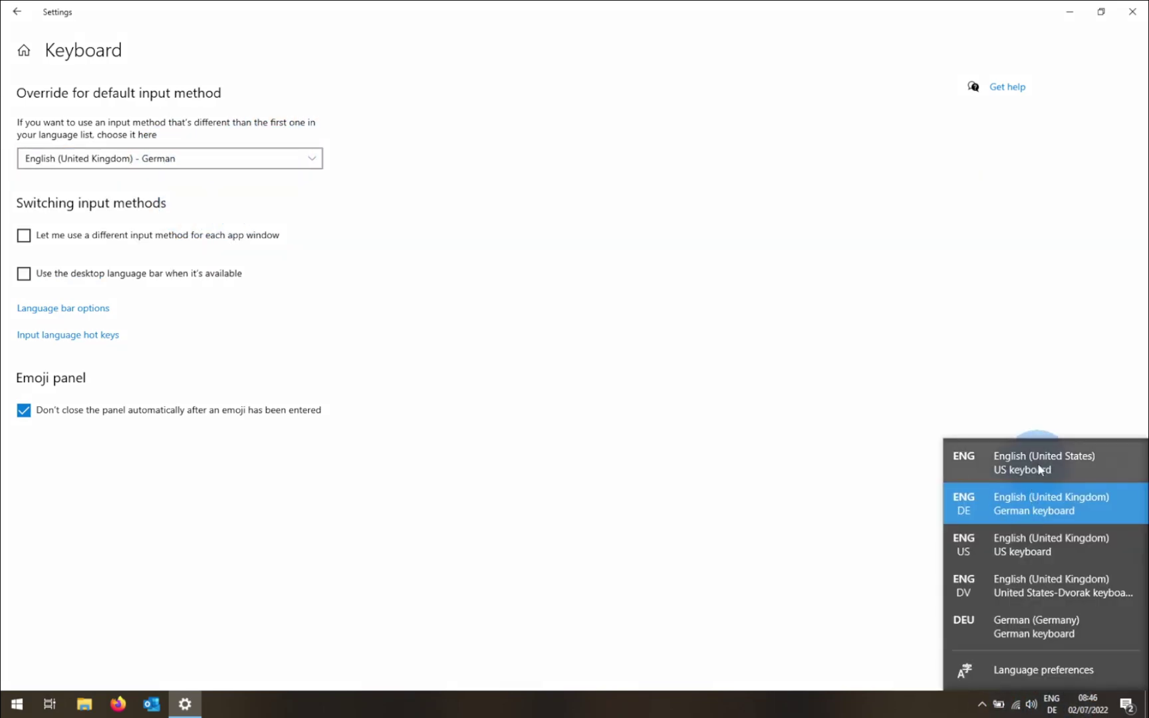
pyautogui.click(18, 14)
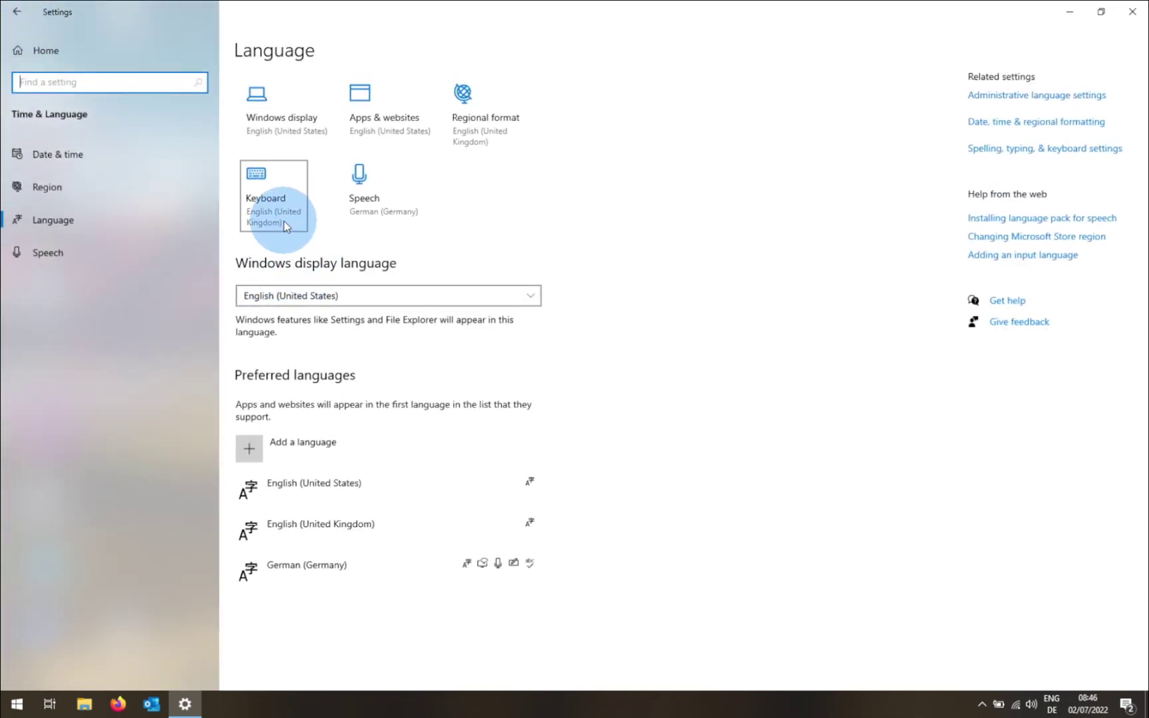
# - Recheck the Keyboard page twice to confirm the English (United Kingdom) - German default
pyautogui.click(284, 221)
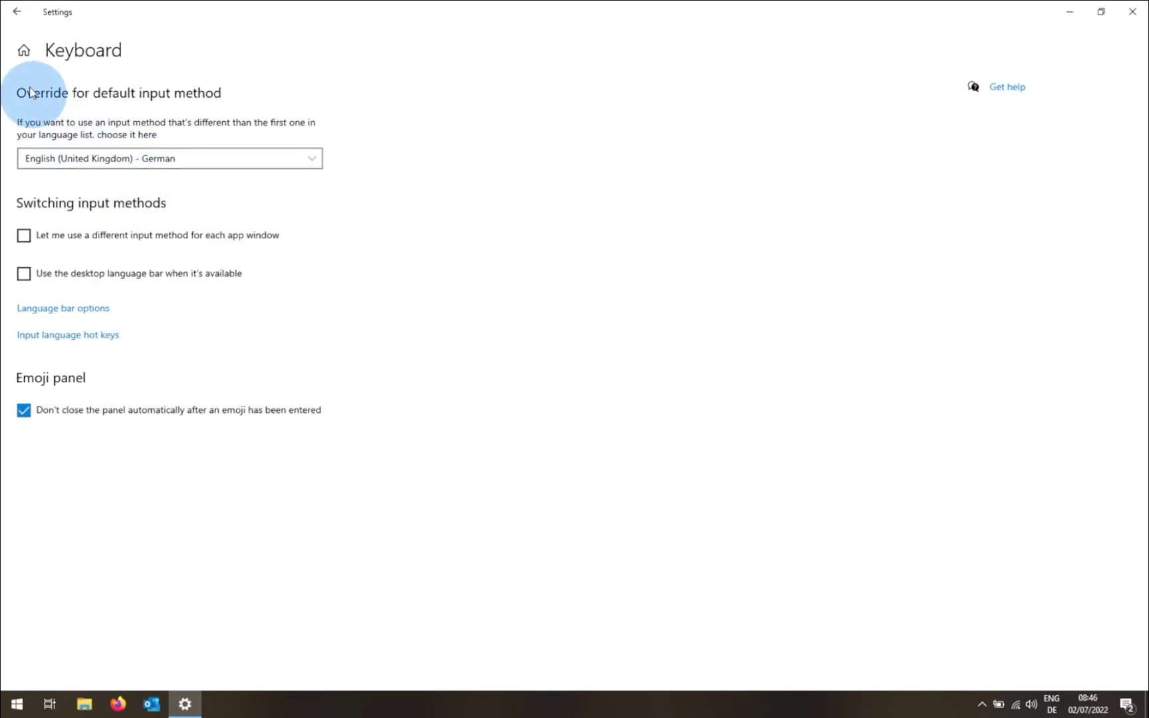
pyautogui.click(17, 12)
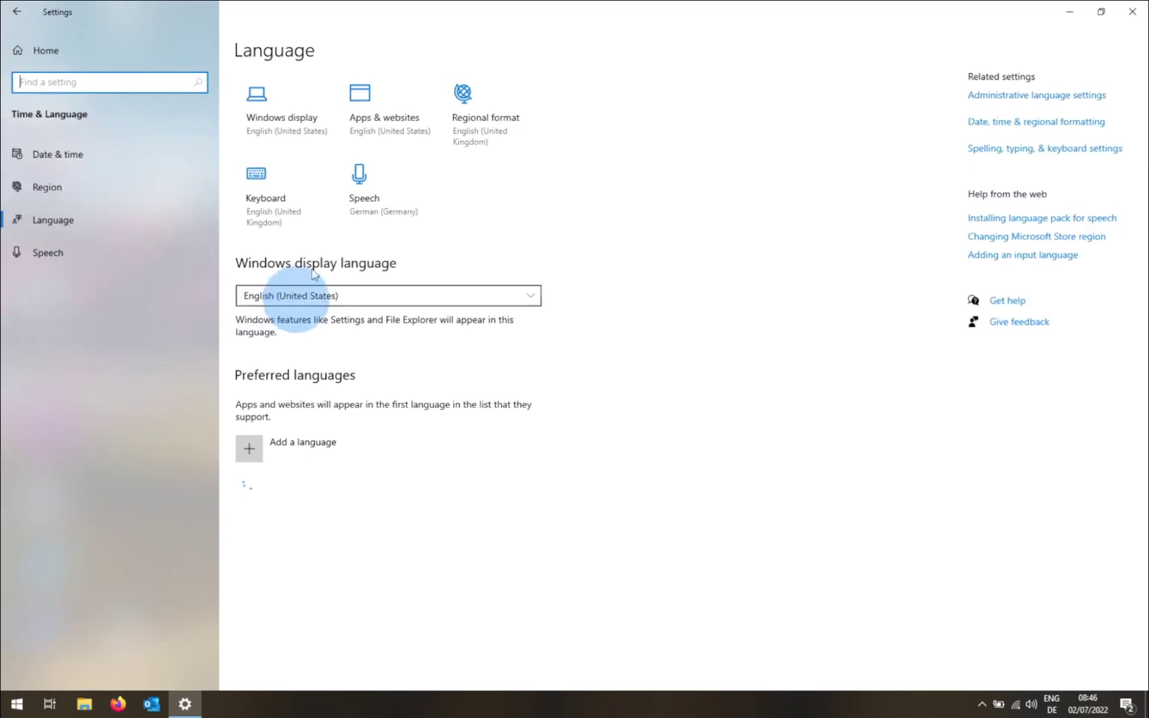
pyautogui.click(283, 215)
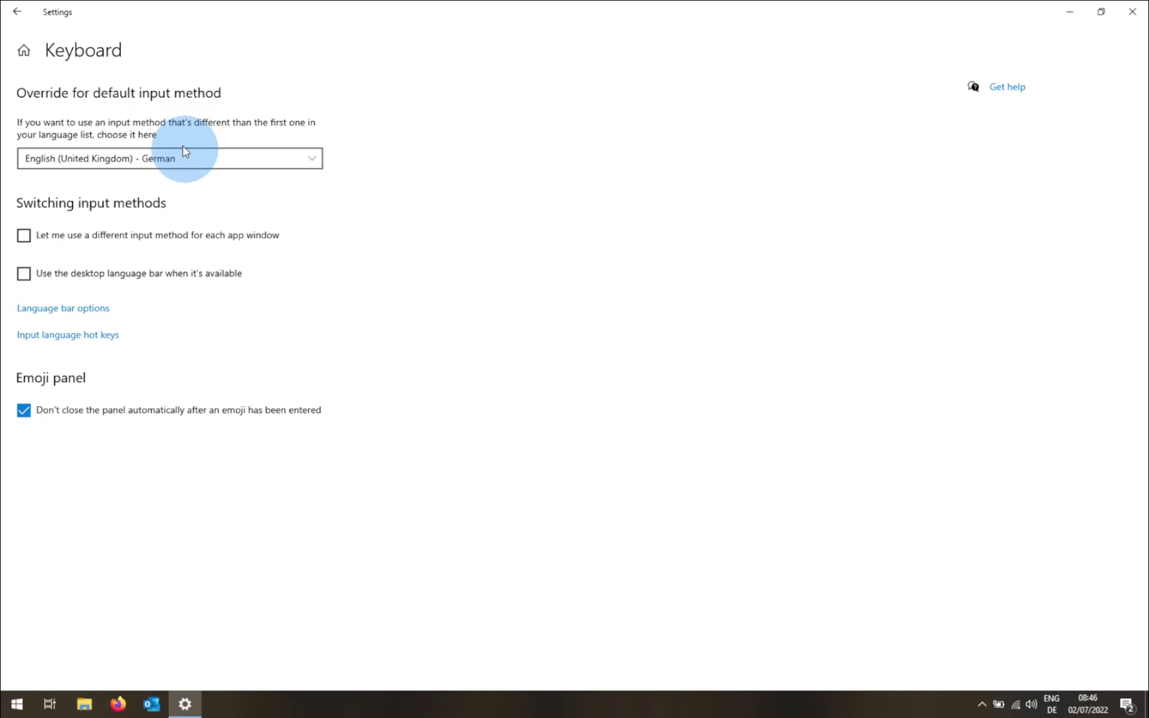
pyautogui.click(17, 11)
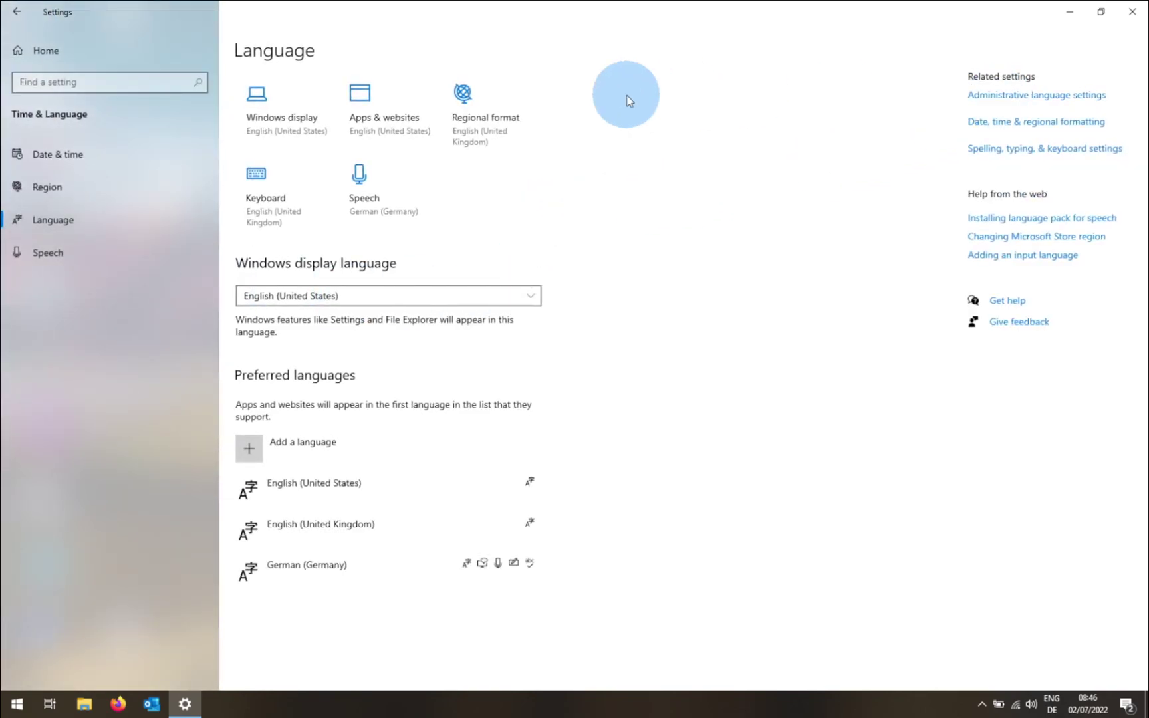
# - Copy the current user's UK-German input settings to the welcome screen and system accounts
pyautogui.click(359, 240)
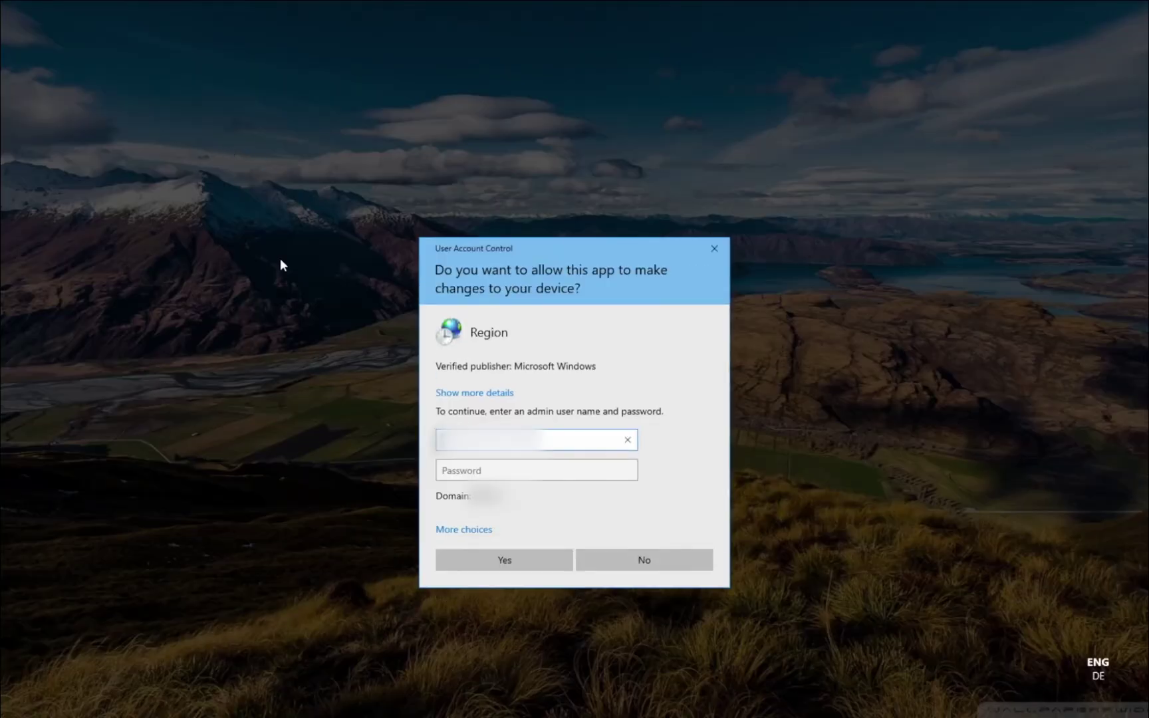
pyautogui.press('Tab')
pyautogui.press('Return')
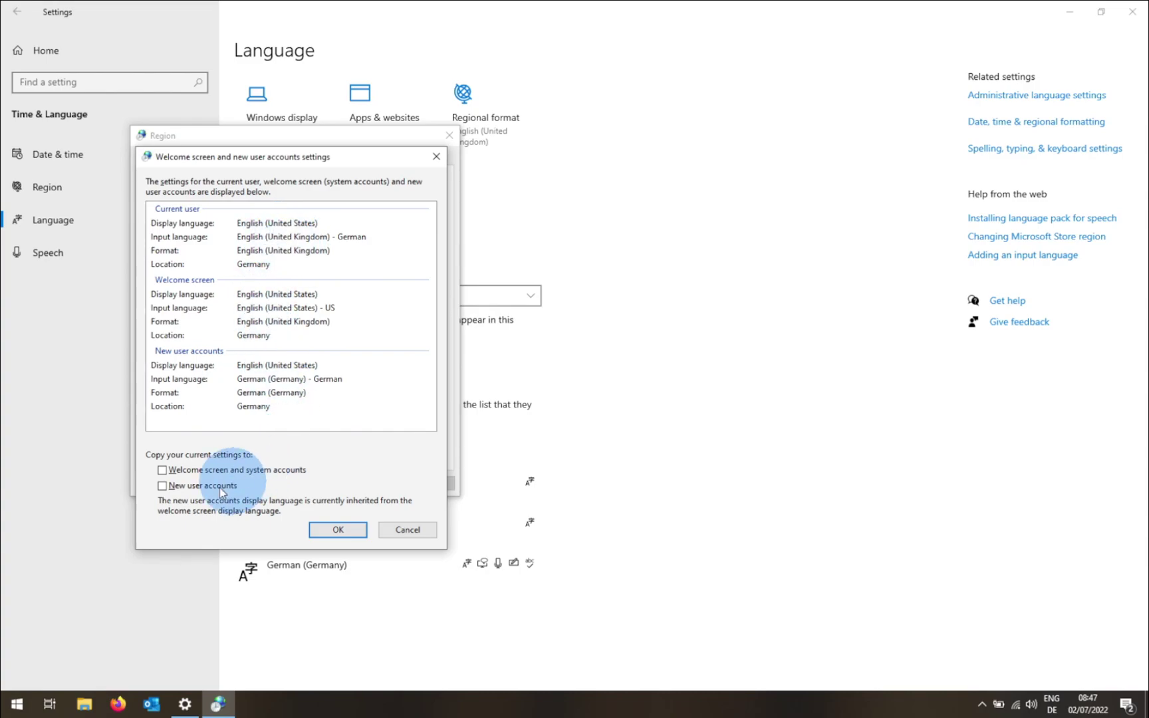
pyautogui.click(203, 473)
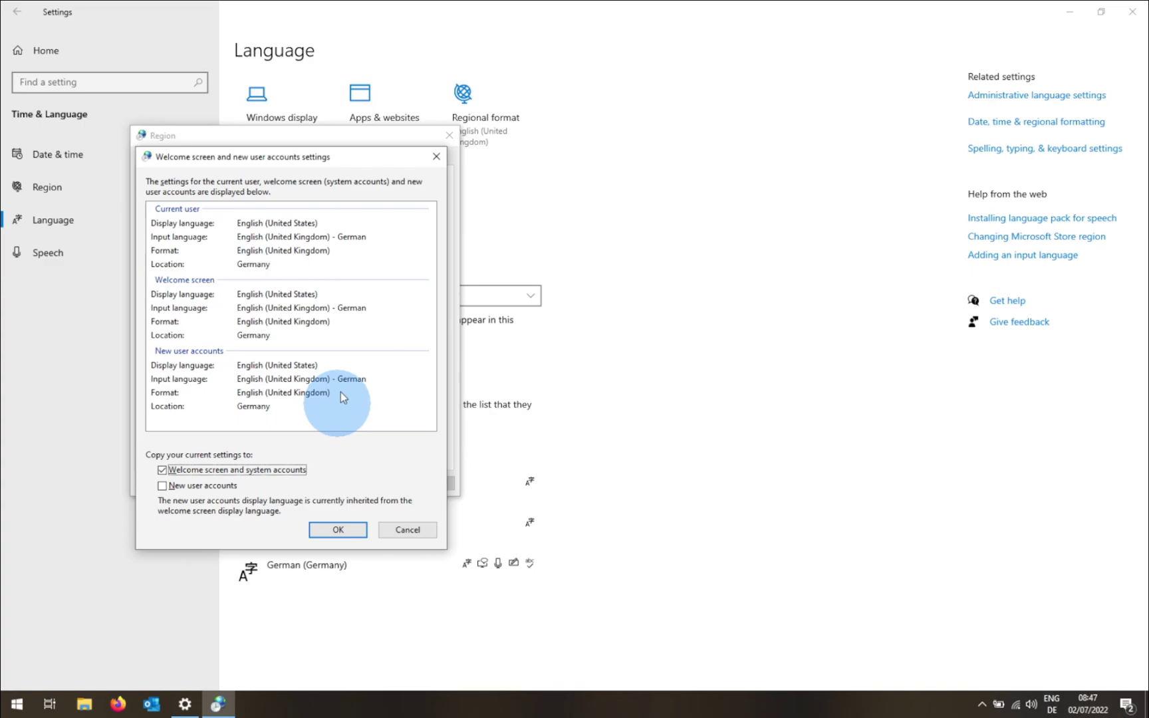
pyautogui.click(337, 530)
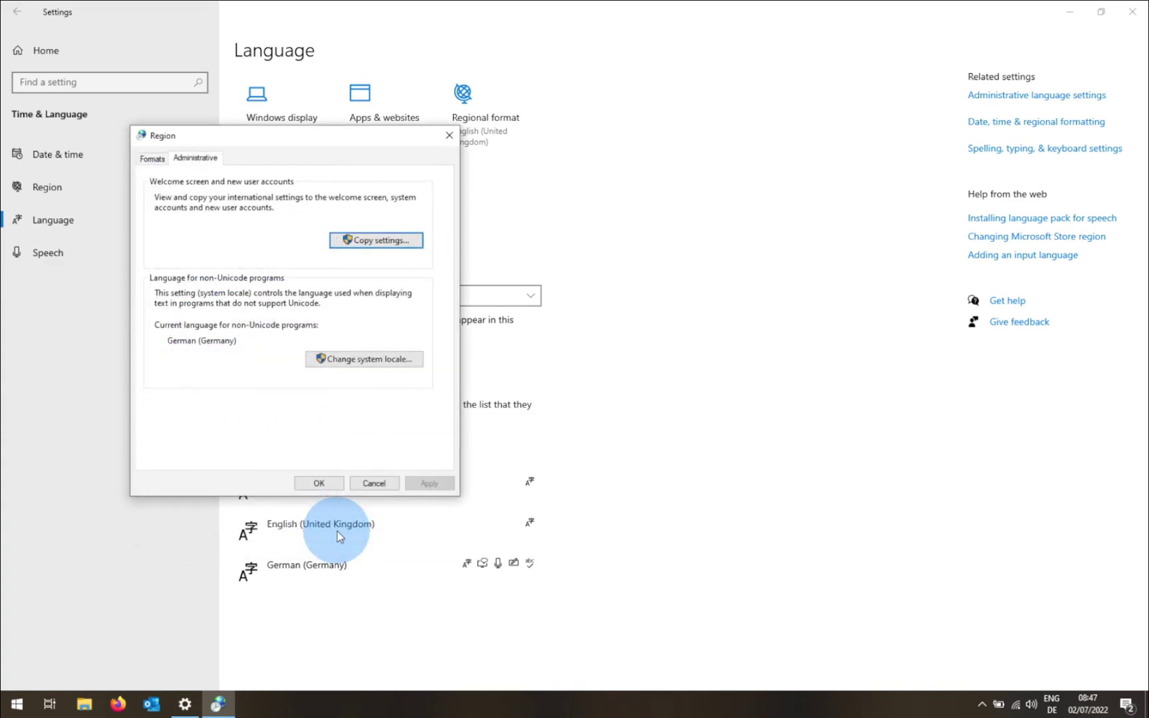
pyautogui.click(331, 481)
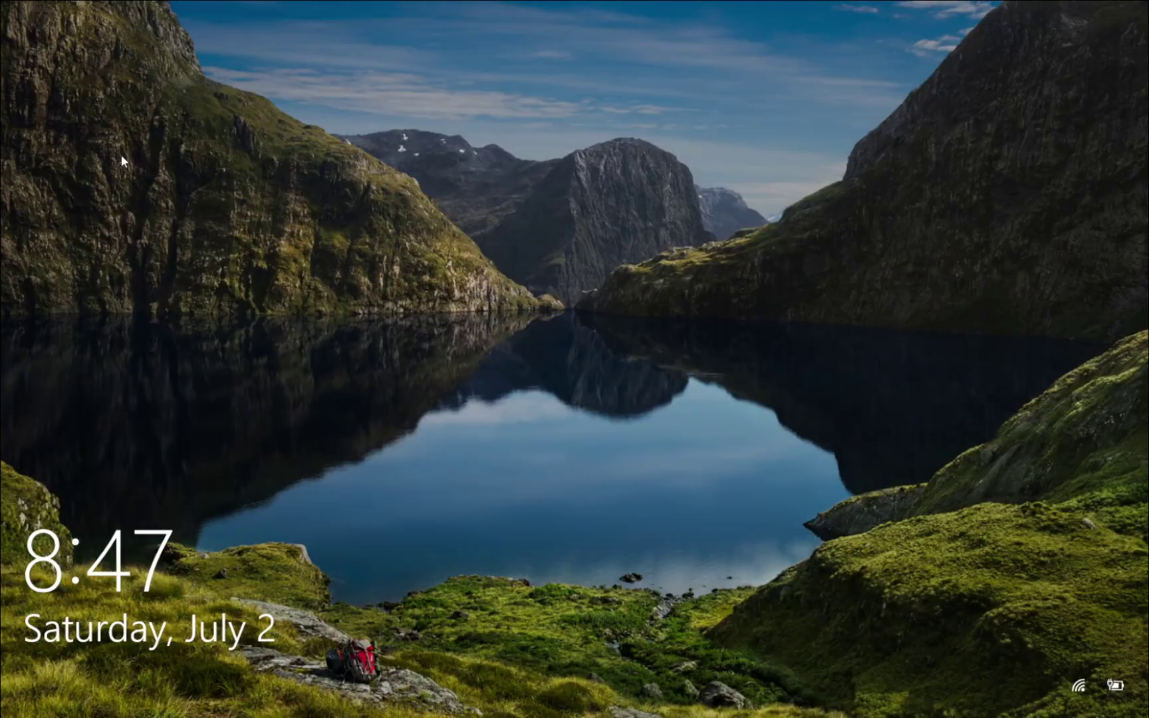
# - On the lock screen, confirm the ENG DE layout is active and enter the password
pyautogui.click(121, 154)
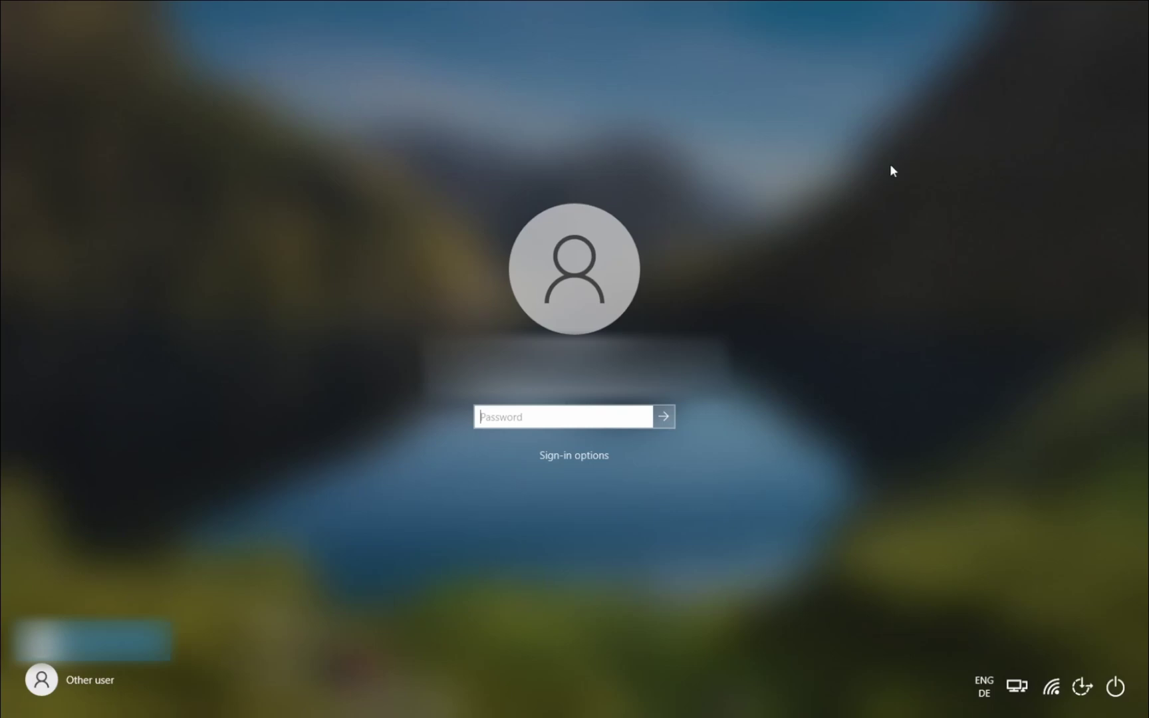
pyautogui.click(987, 697)
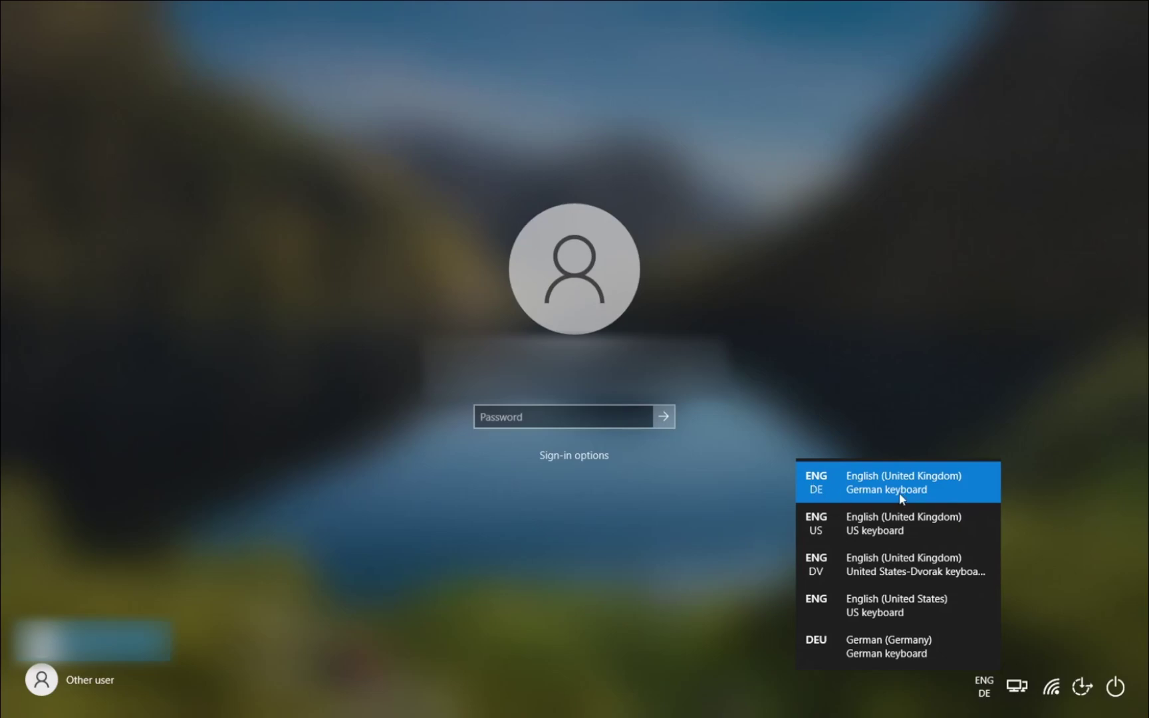
pyautogui.click(862, 385)
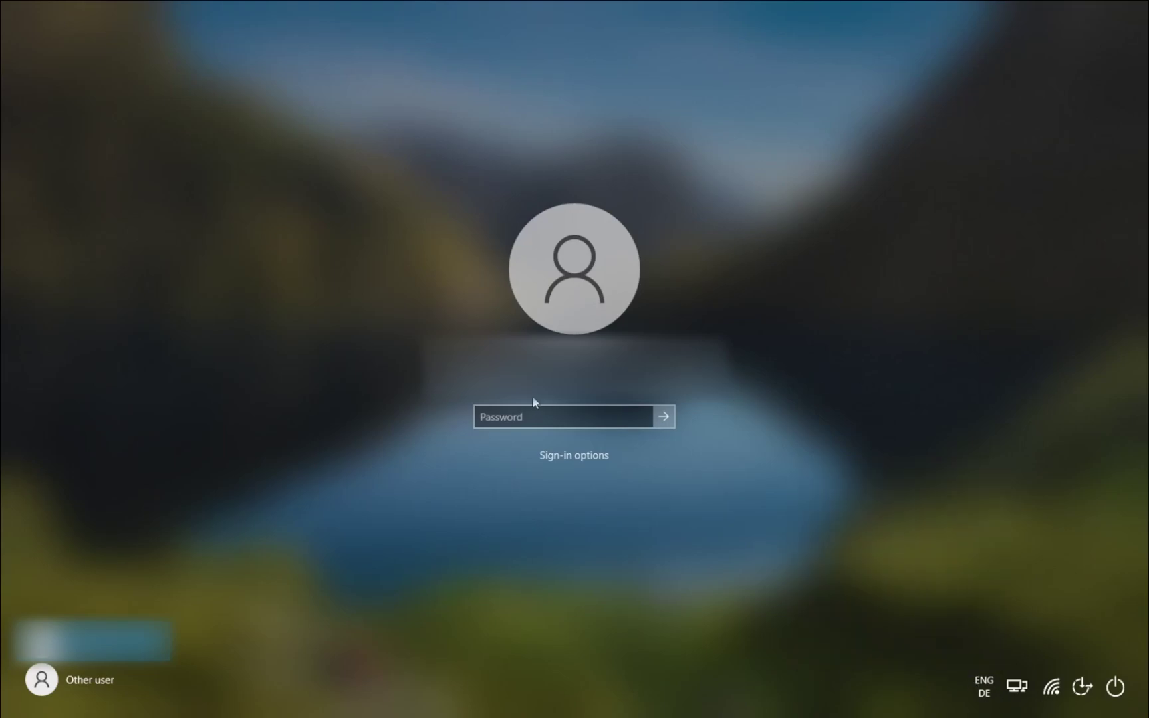
pyautogui.click(544, 416)
pyautogui.write('••••')
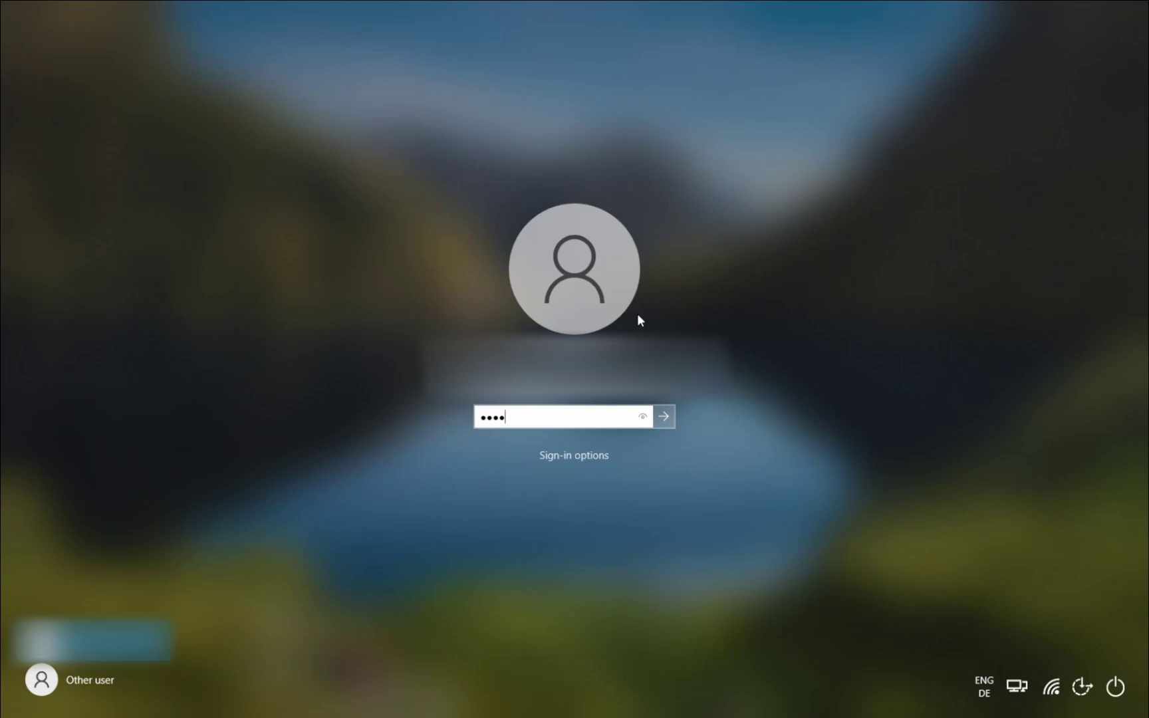
pyautogui.write('••••••')
pyautogui.write('••••••')
pyautogui.write('•••••')
# - Sign in and bring up the Keyboard page's default input method choices
pyautogui.press('Return')
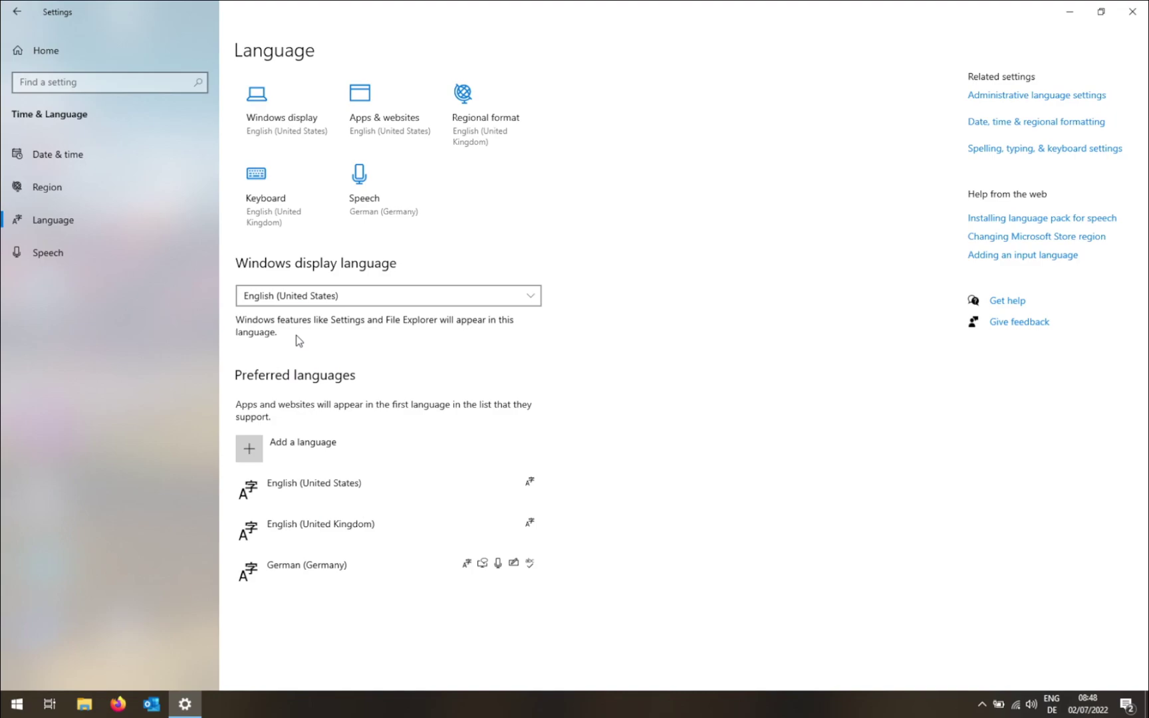
pyautogui.click(302, 187)
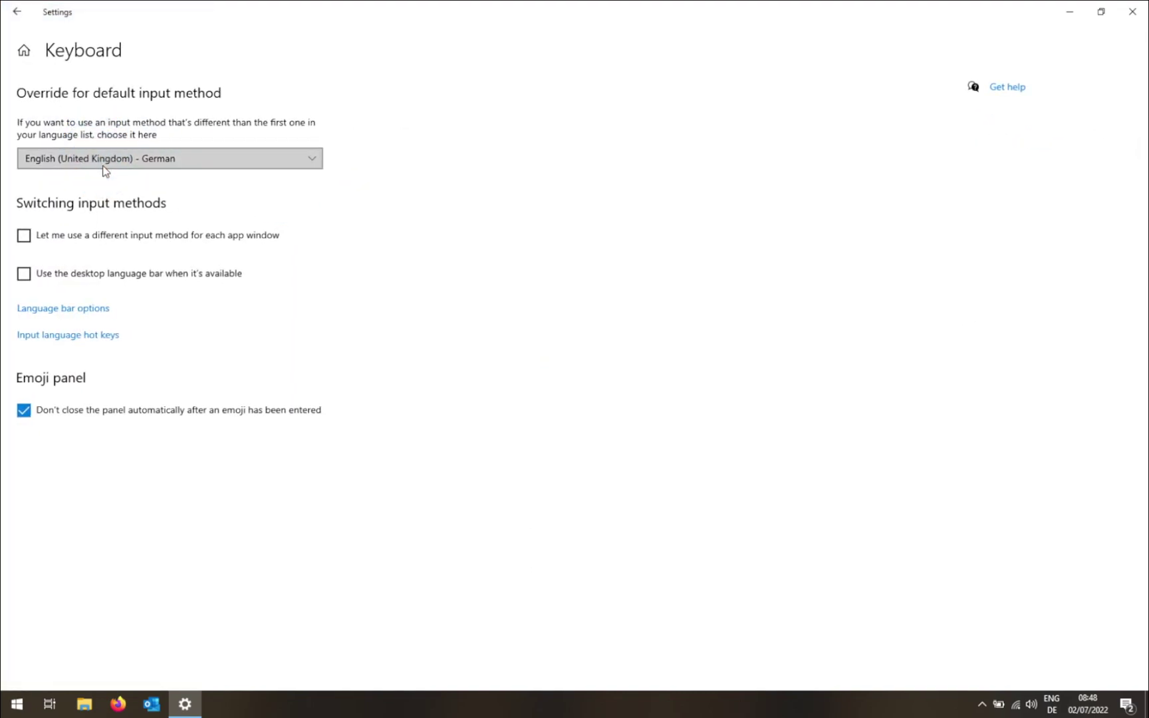
pyautogui.click(103, 159)
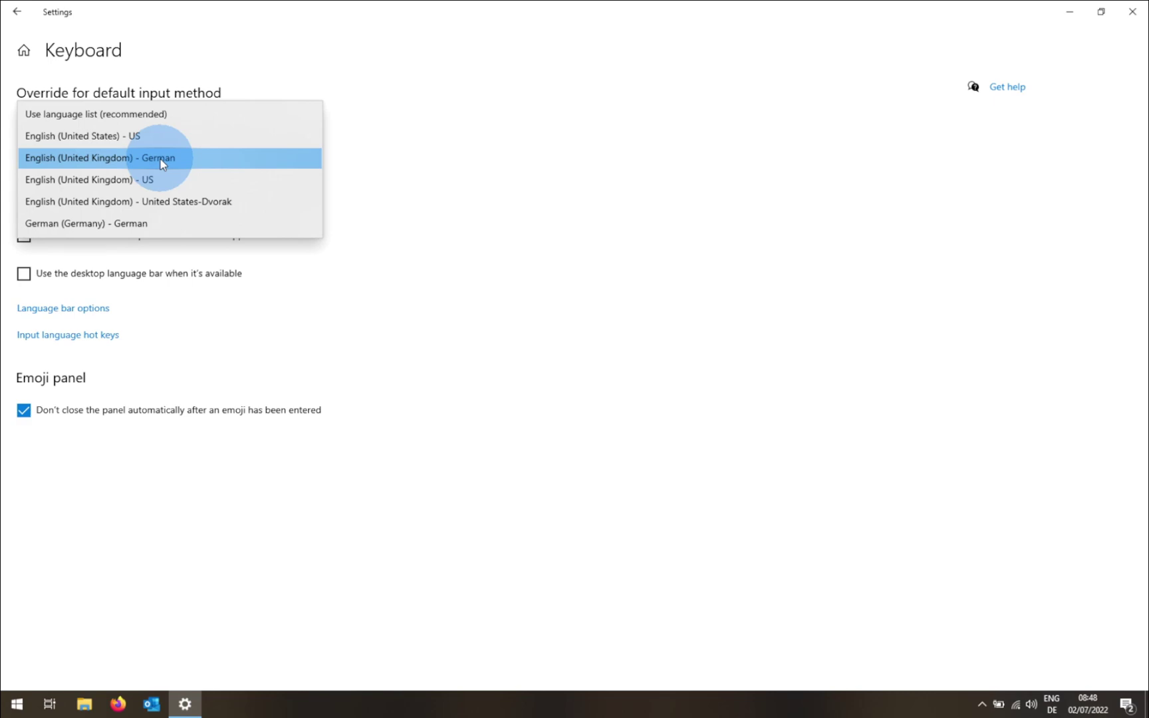
# - Set the default input method to Use language list (recommended) and return to Language
pyautogui.click(122, 115)
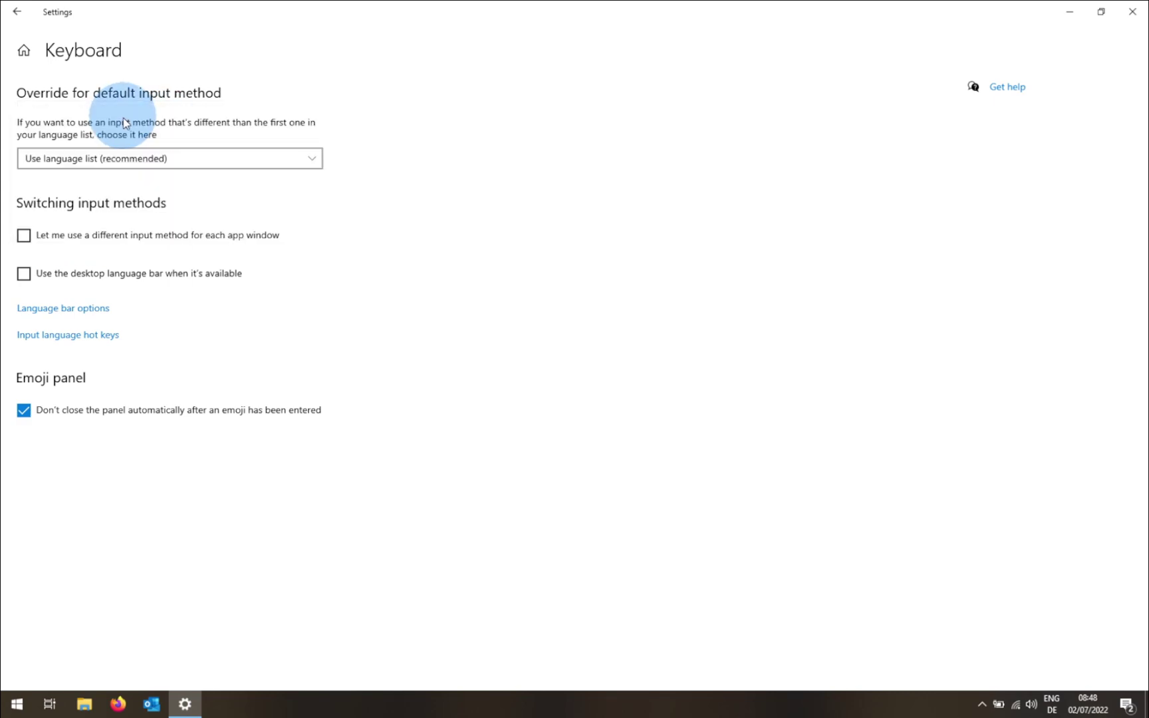
pyautogui.click(17, 12)
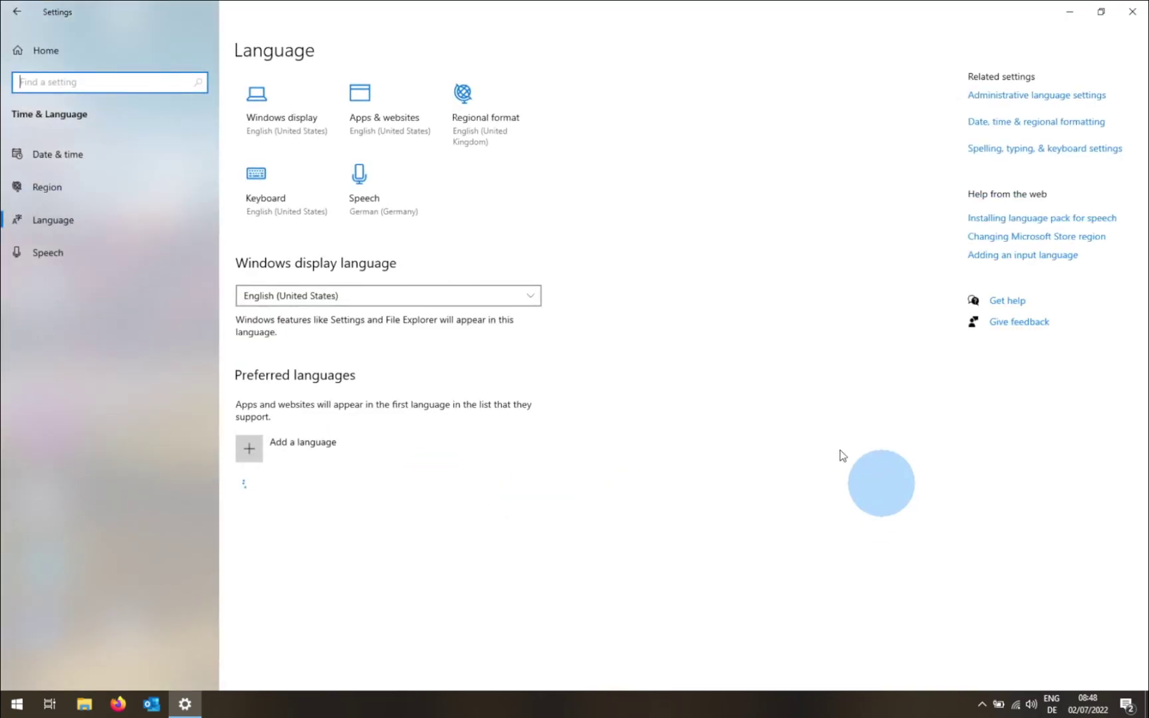
pyautogui.click(266, 213)
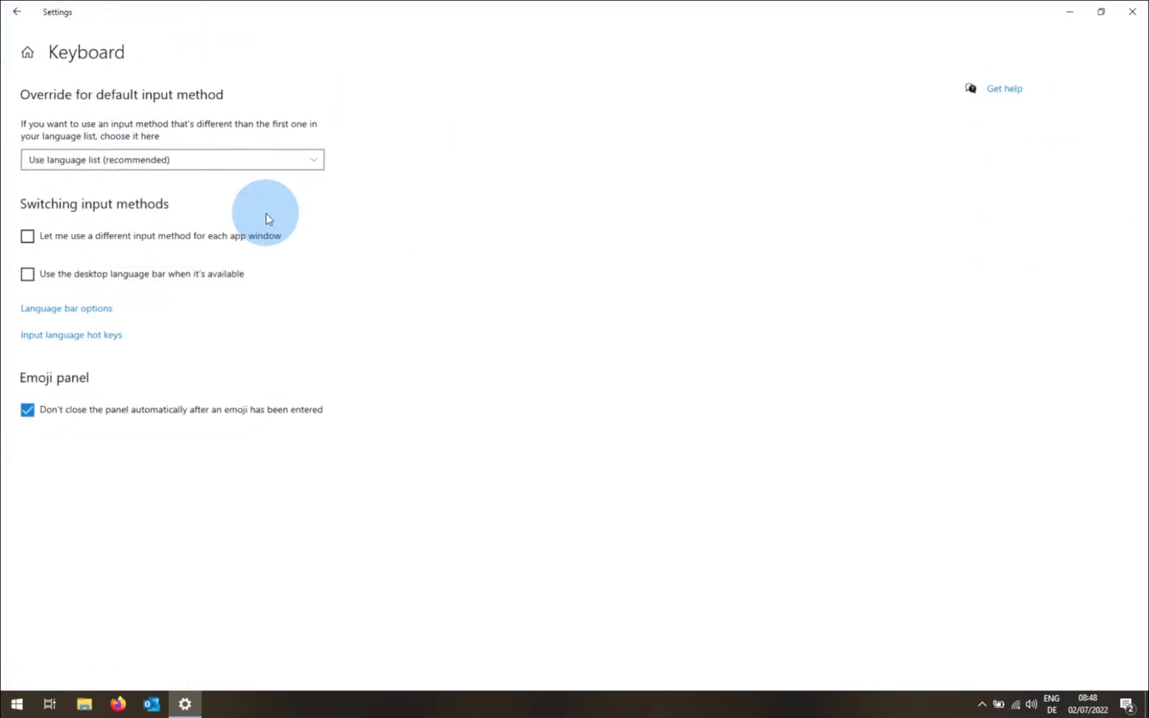
pyautogui.click(17, 11)
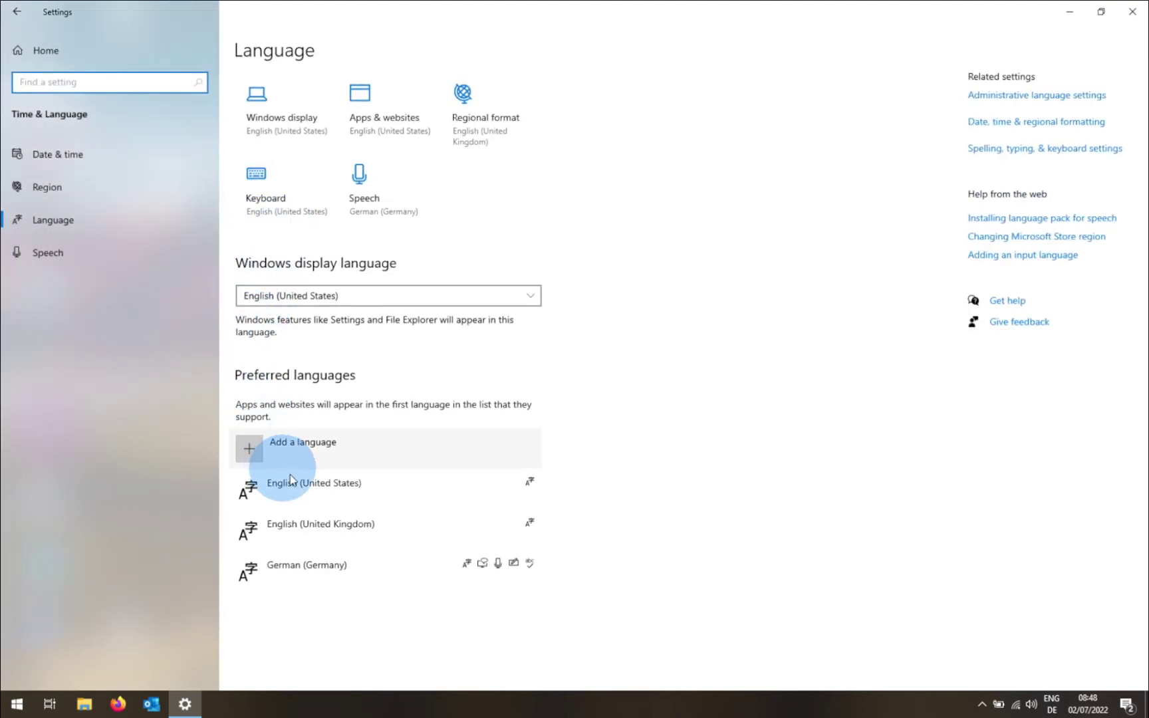
# - Check English (United States) options, which list only the US QWERTY keyboard
pyautogui.click(387, 493)
pyautogui.click(454, 536)
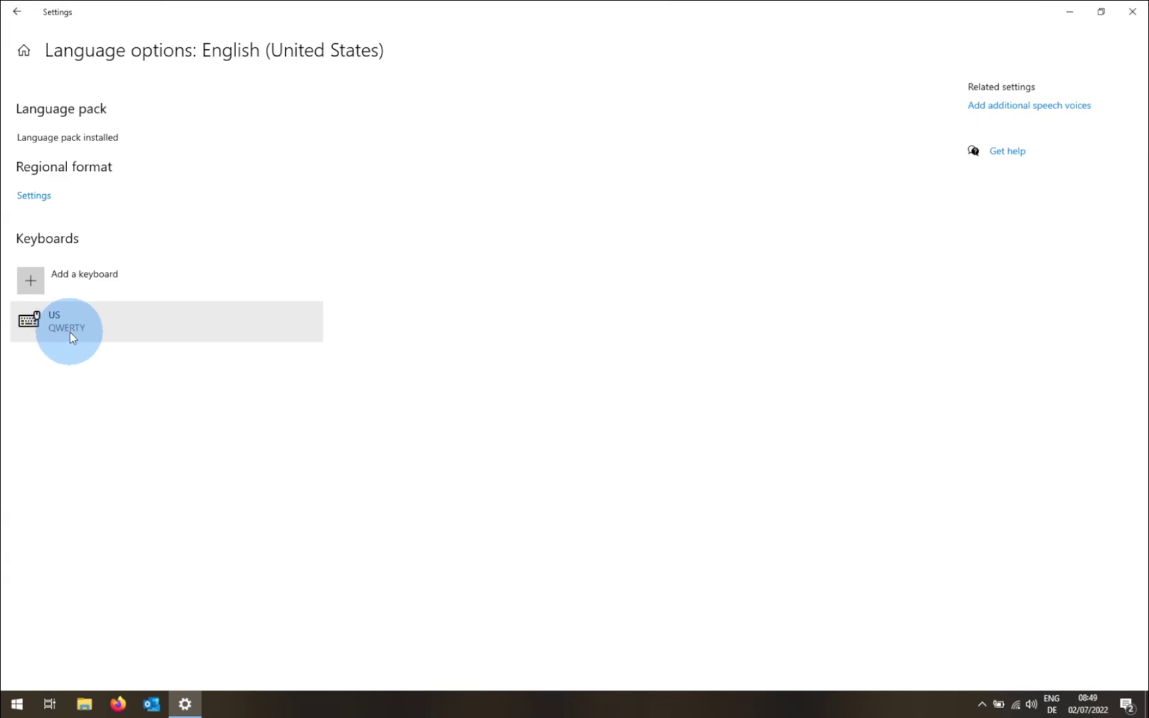
pyautogui.click(17, 11)
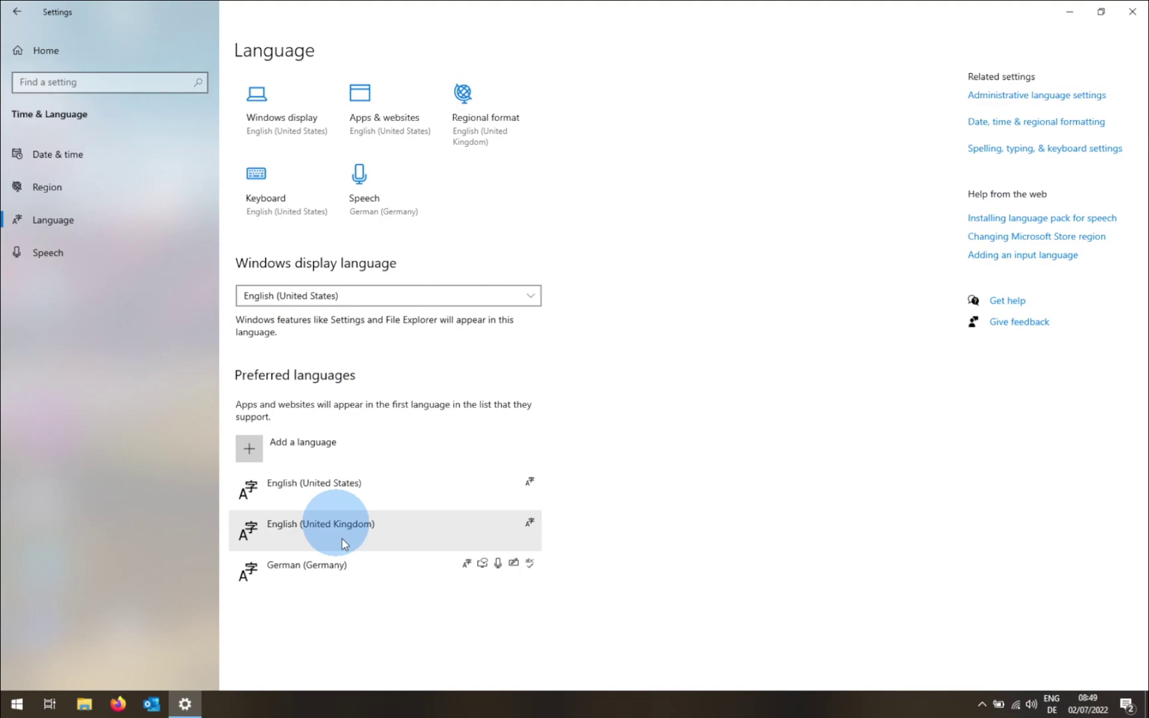
# - Move English (United Kingdom) above English (United States) in the preferred languages
pyautogui.click(346, 530)
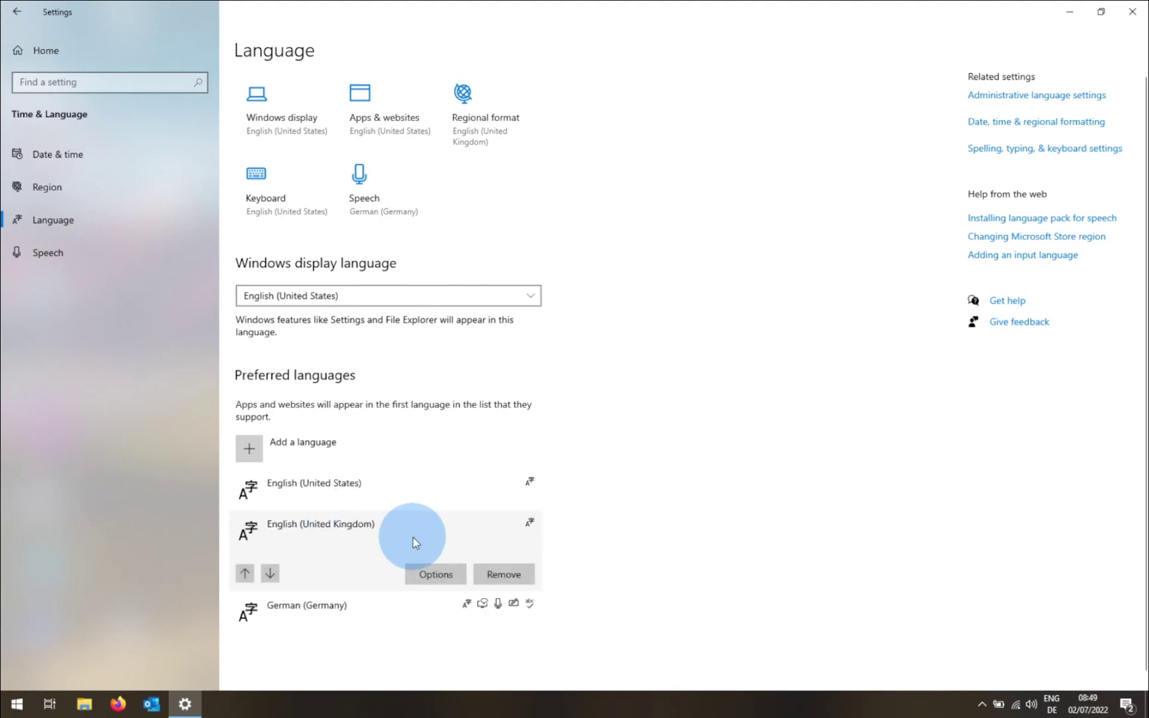
pyautogui.click(246, 573)
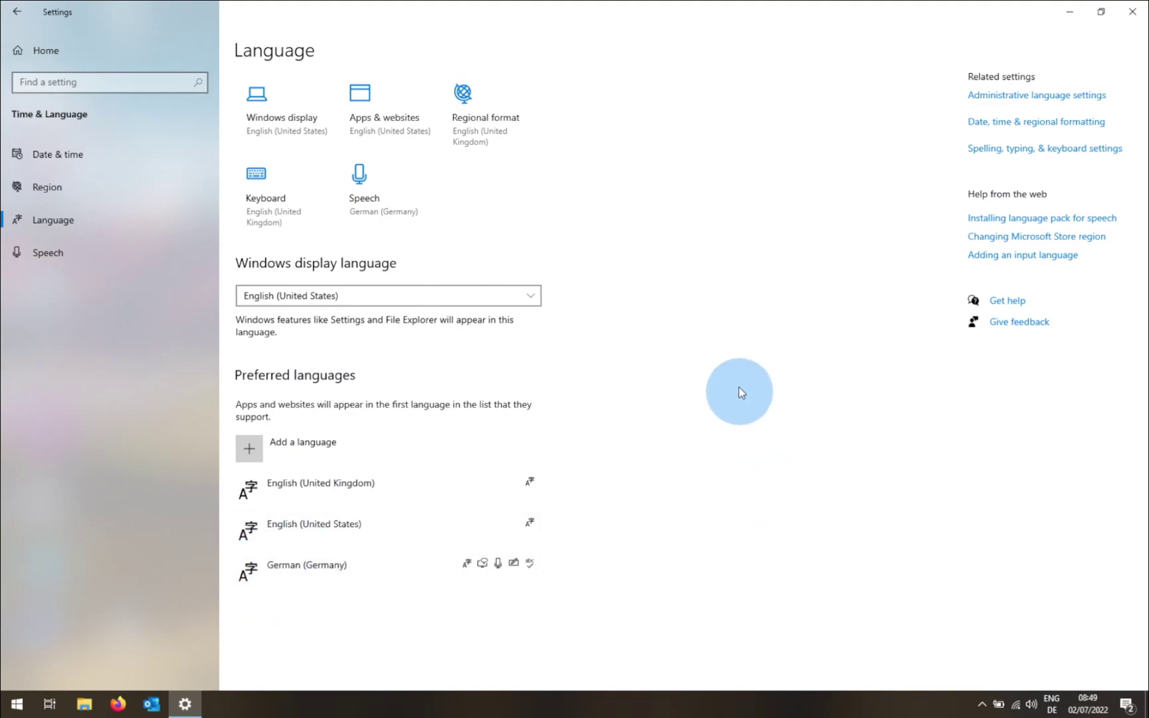
pyautogui.click(1050, 703)
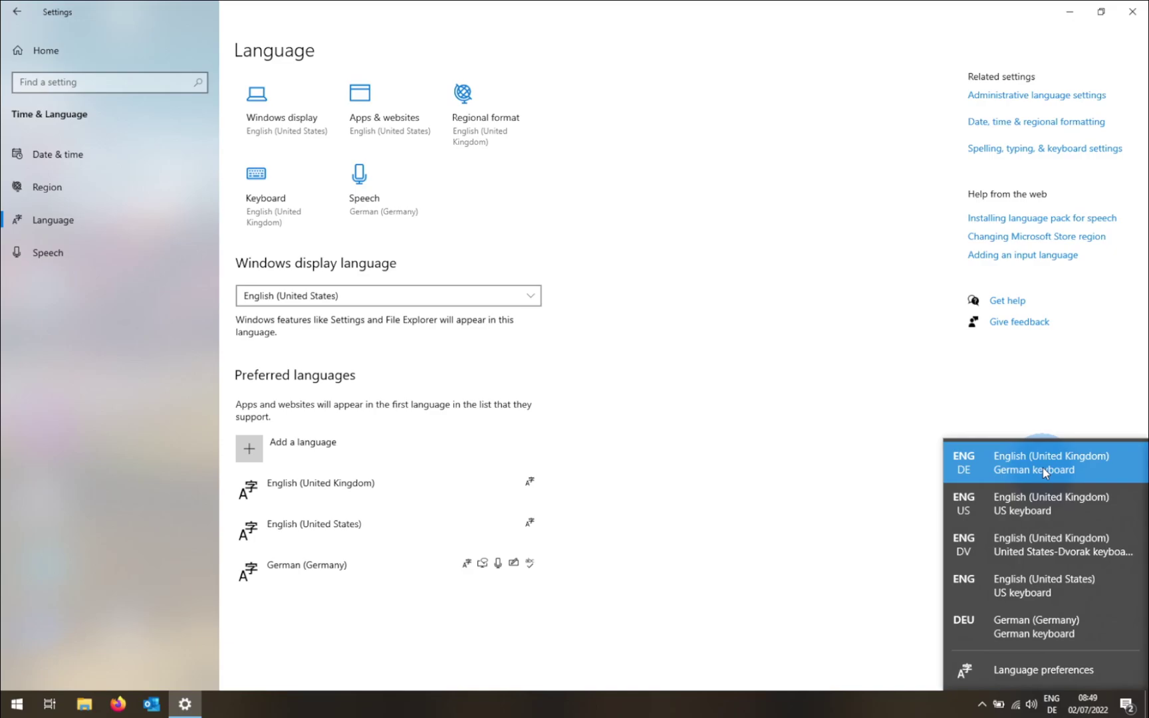
pyautogui.click(465, 402)
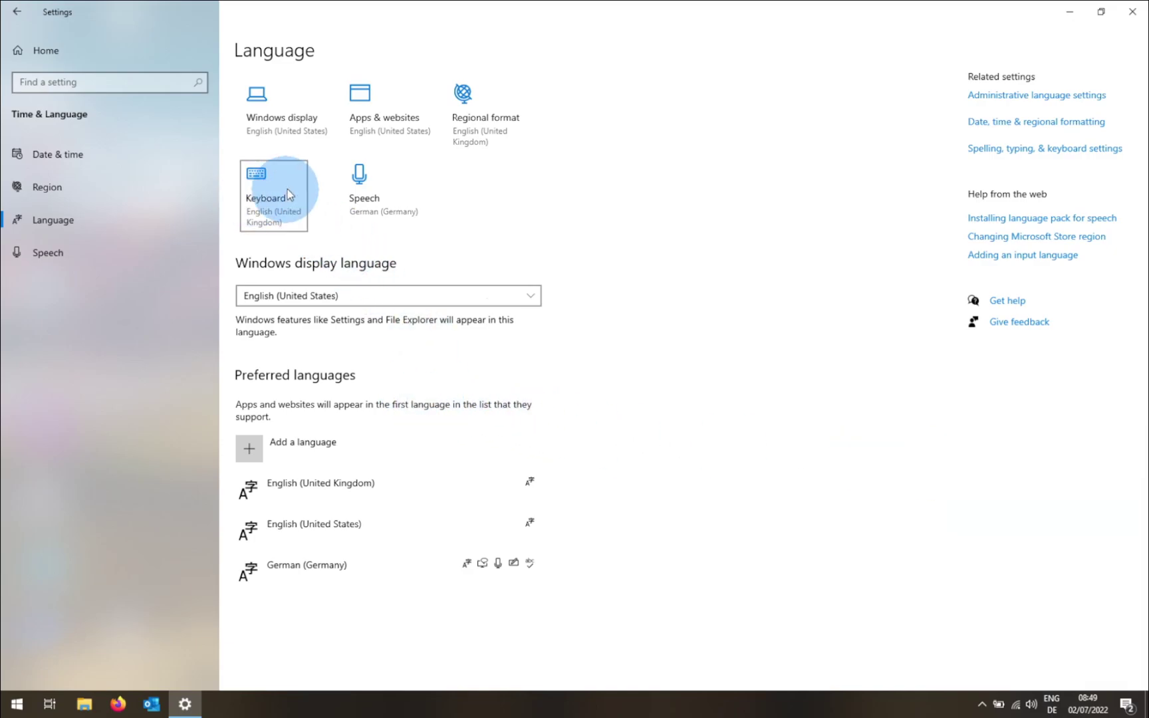
# - Keep the English (United Kingdom) German keyboard active and show the default input method choices
pyautogui.click(269, 229)
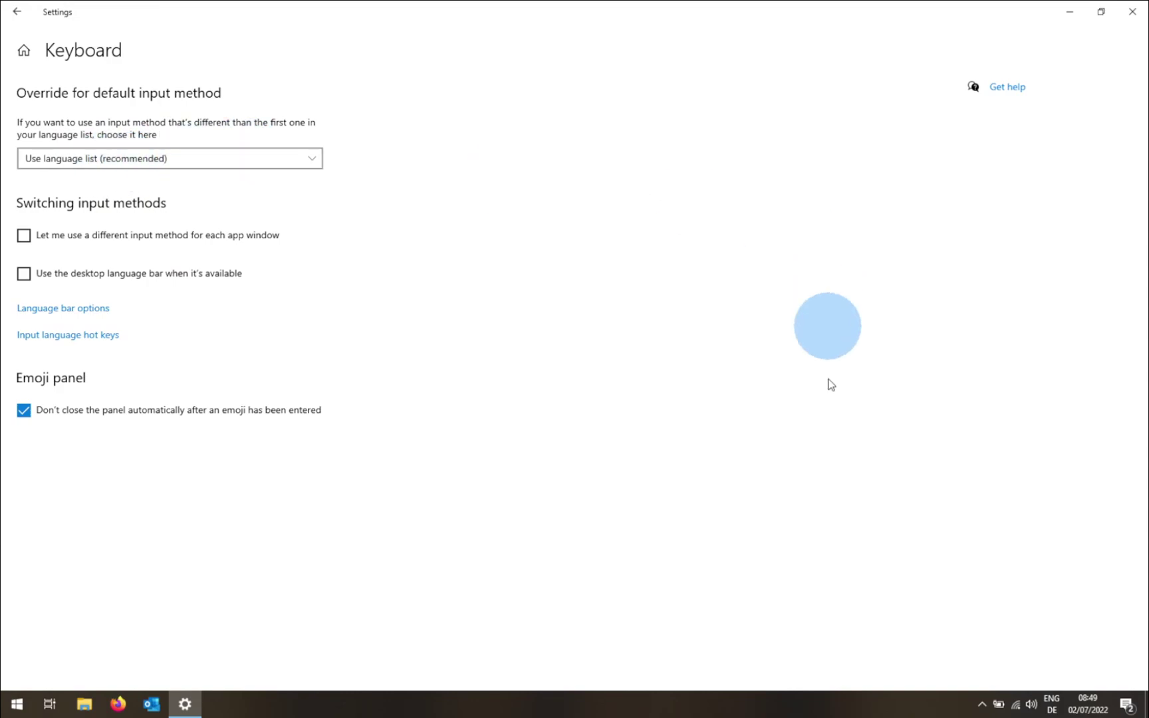
pyautogui.click(1050, 703)
pyautogui.click(1040, 471)
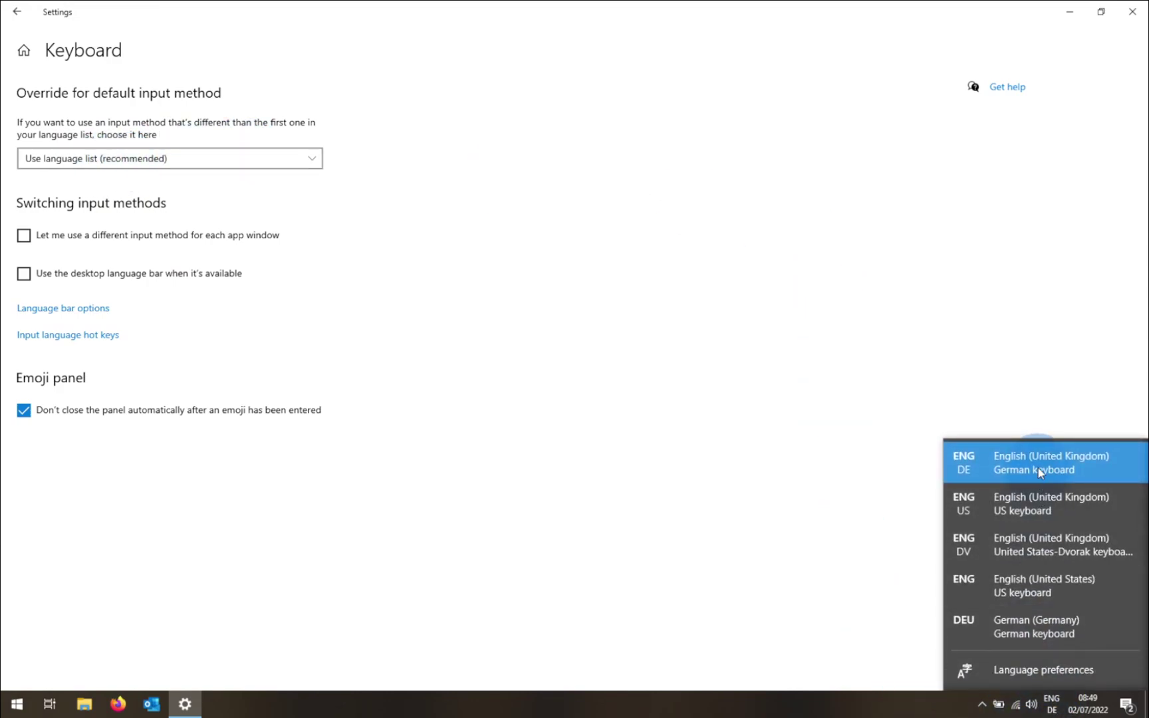
pyautogui.click(161, 174)
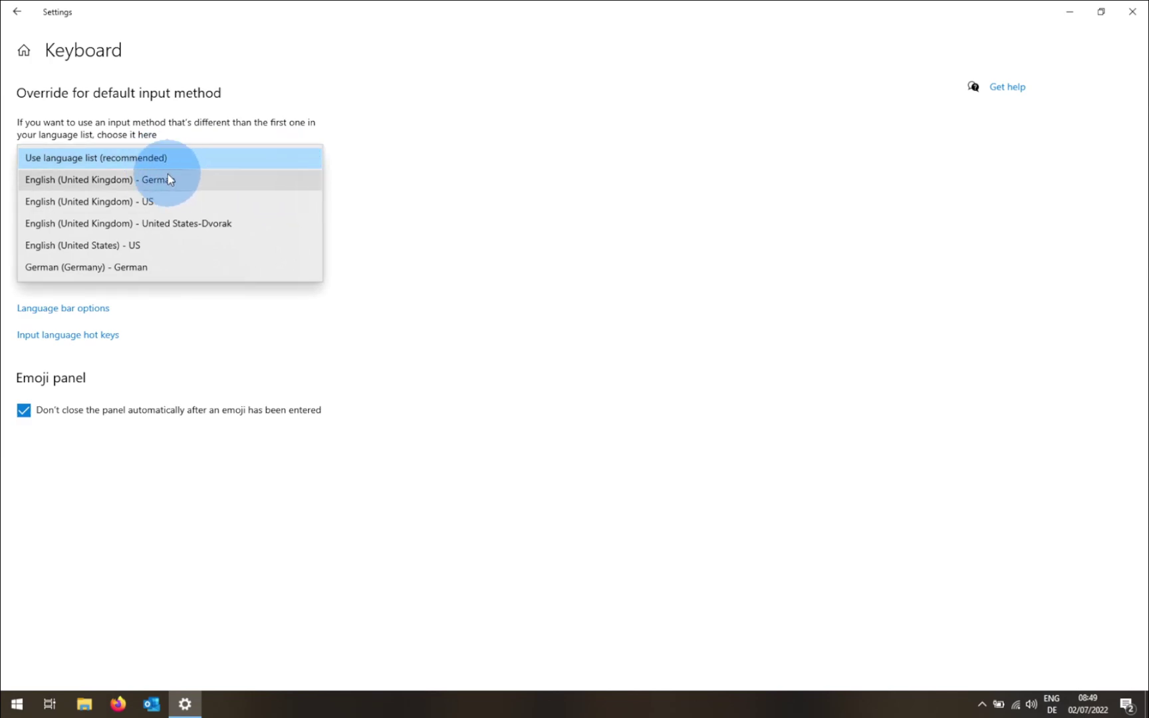
# - Override the default input method with English (United Kingdom) - German
pyautogui.click(446, 183)
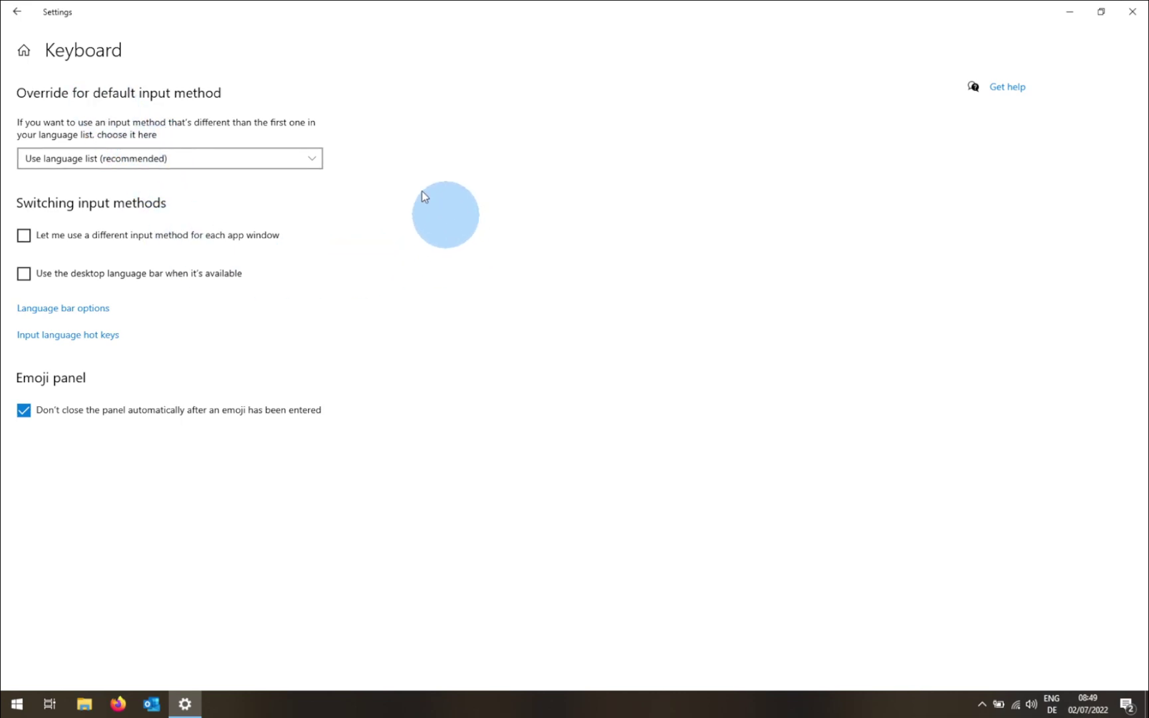
pyautogui.click(193, 165)
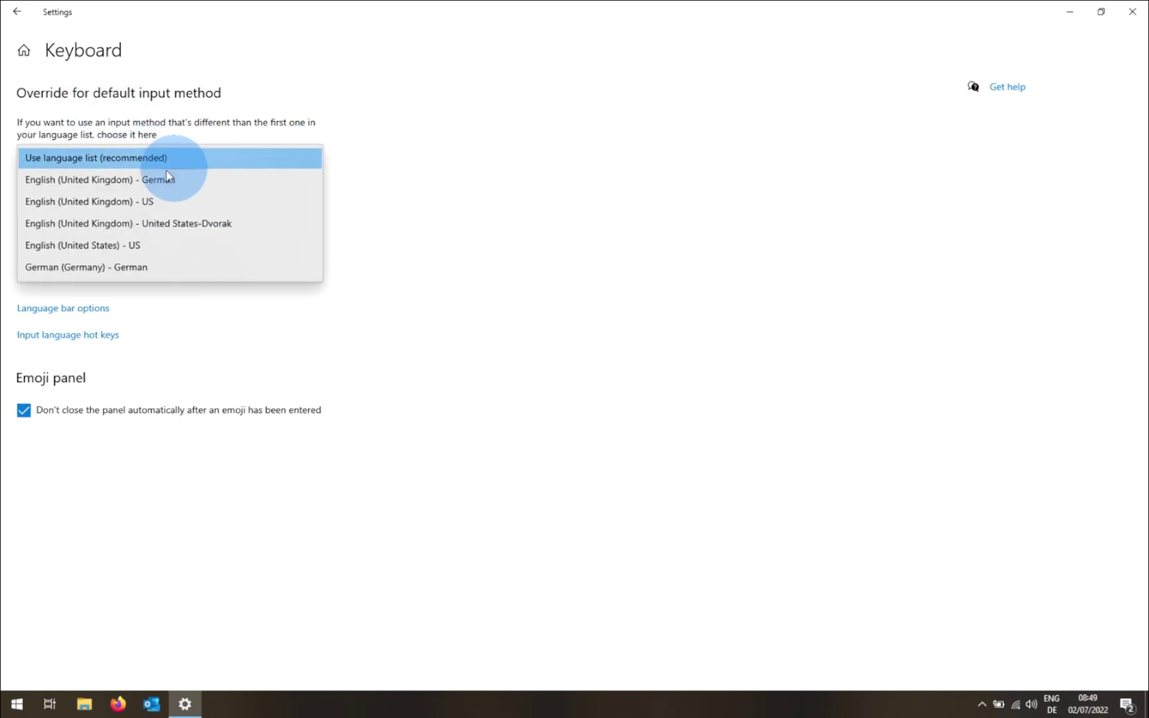
pyautogui.click(158, 180)
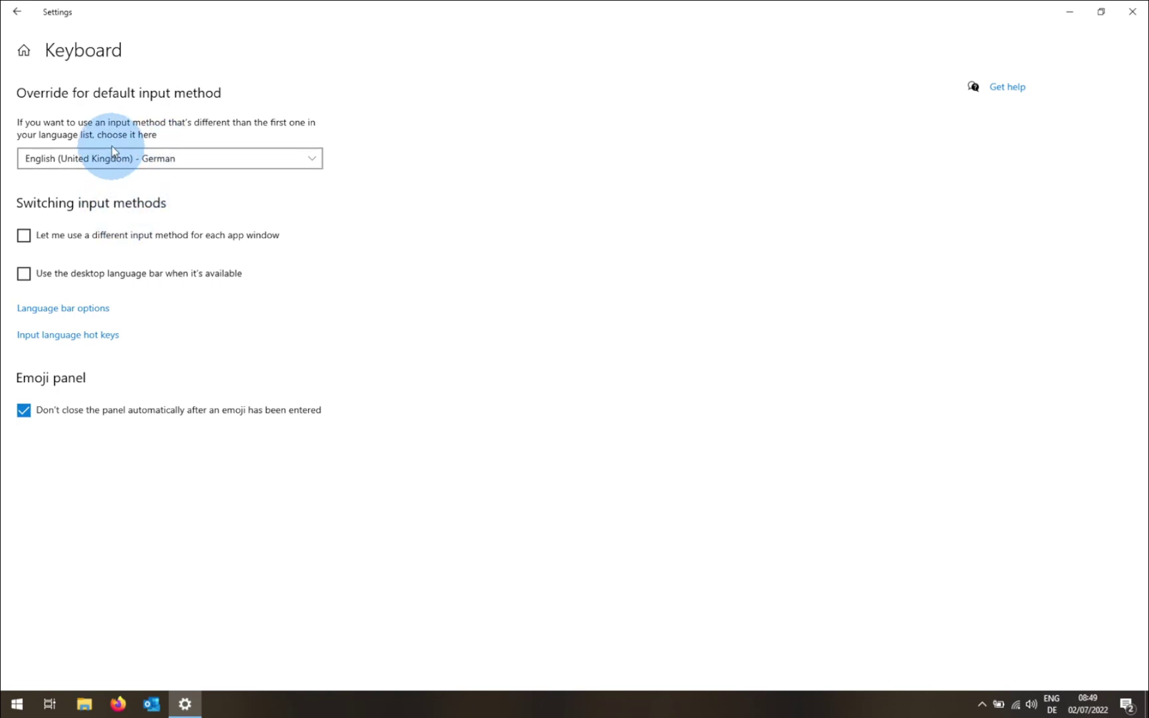
# - Return to Language, then recheck the Keyboard page's default input method choices
pyautogui.click(20, 15)
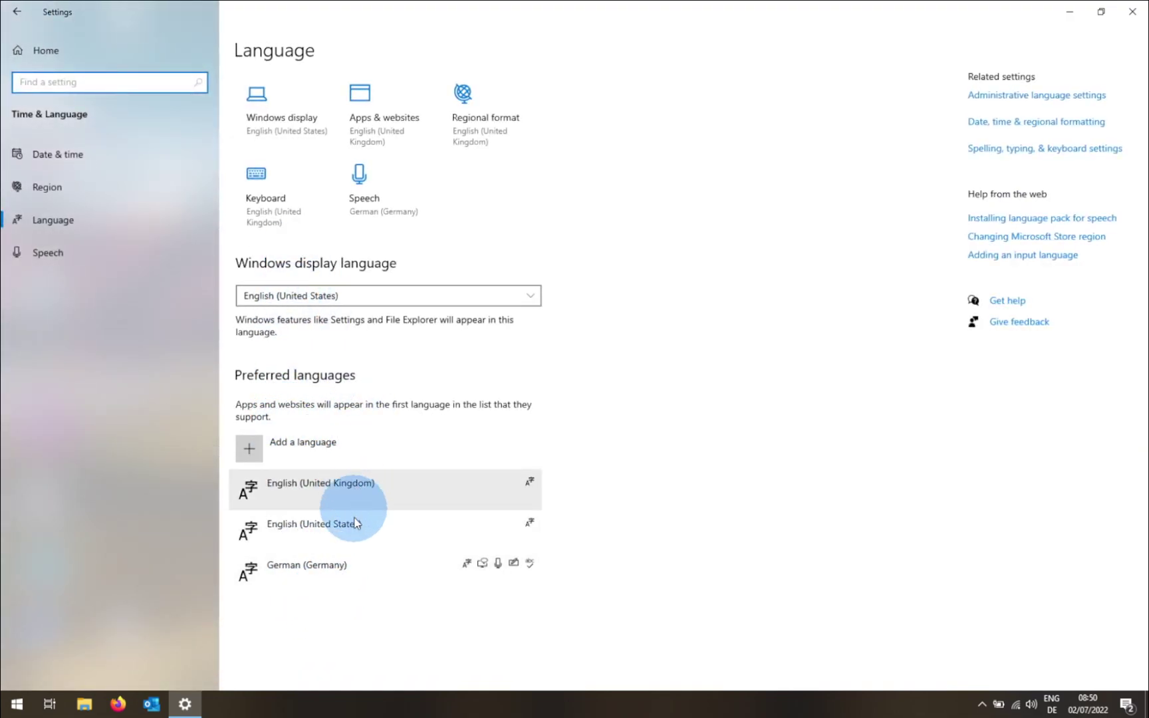
pyautogui.click(380, 407)
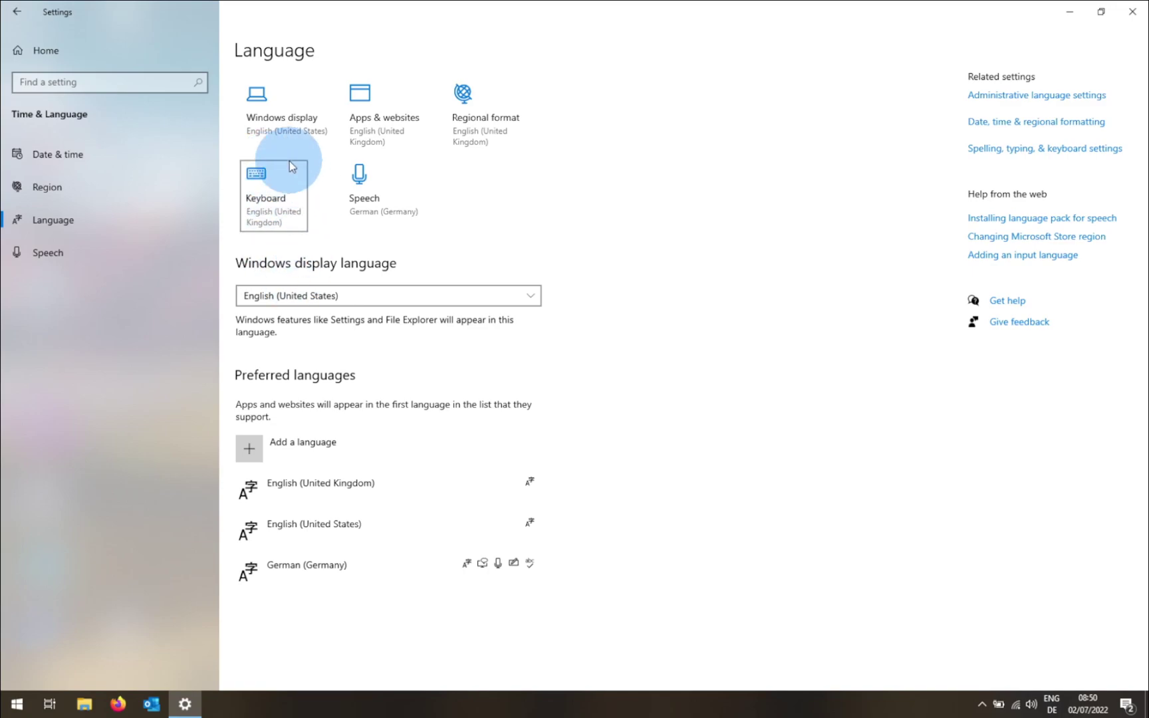
pyautogui.click(296, 178)
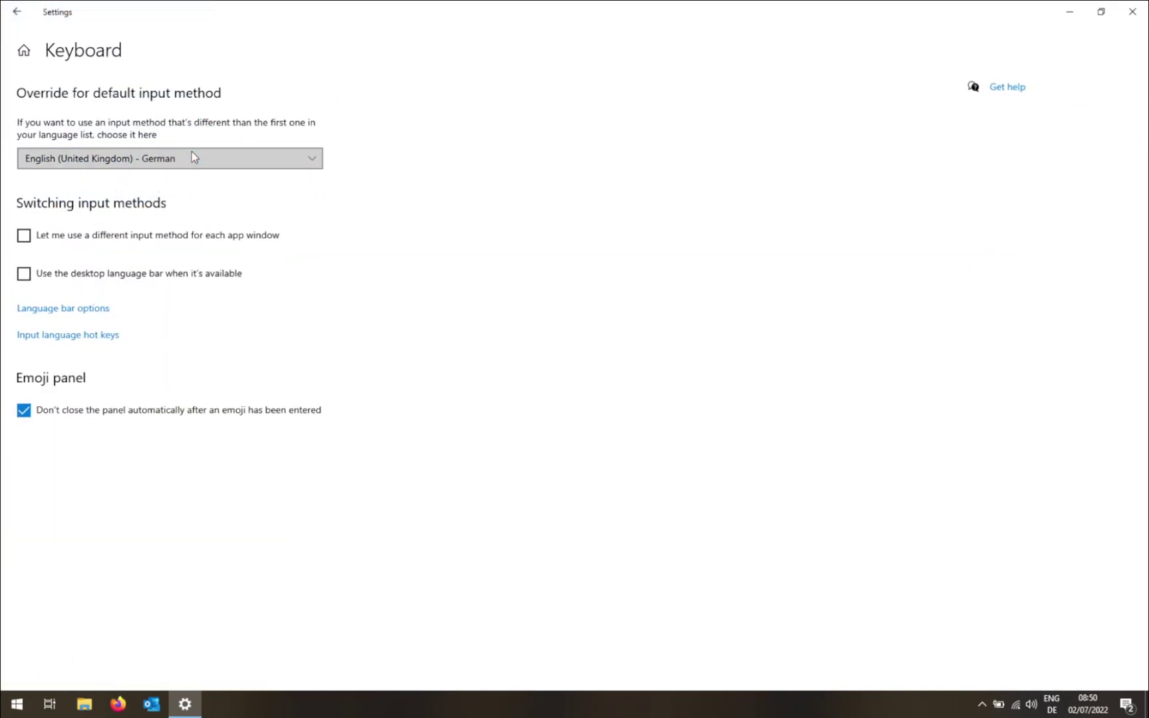
pyautogui.click(320, 158)
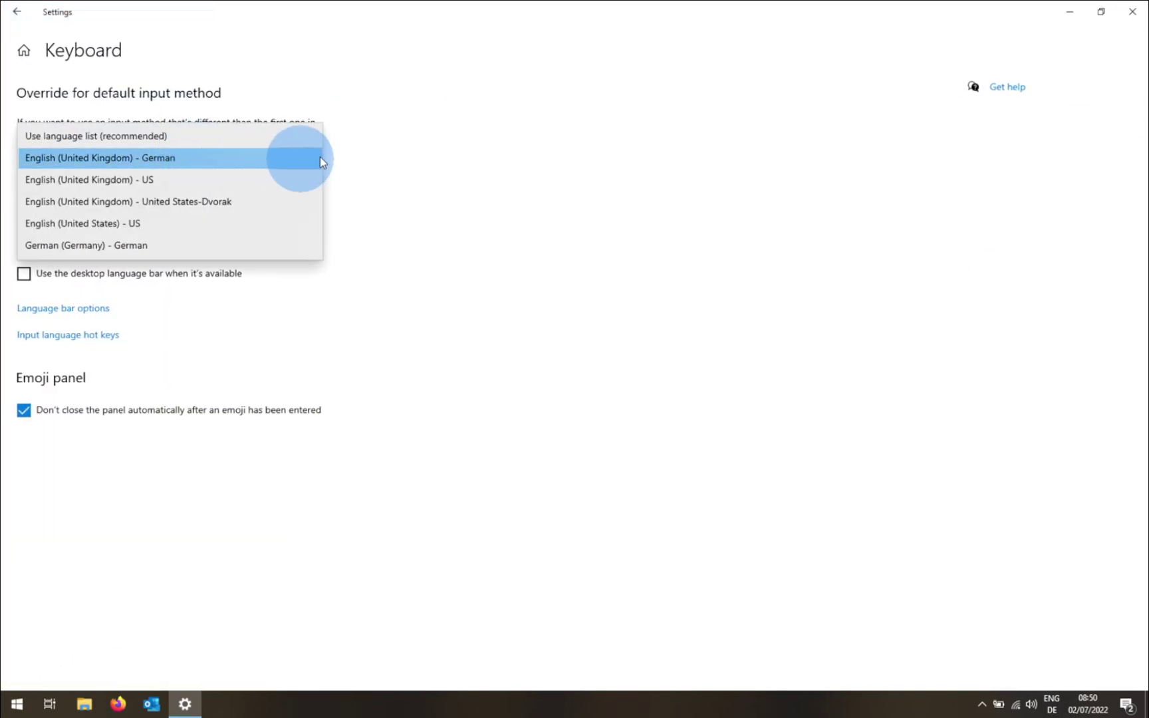
# - Bring up the welcome screen and new user account settings from administrative language settings
pyautogui.click(16, 11)
pyautogui.click(1064, 95)
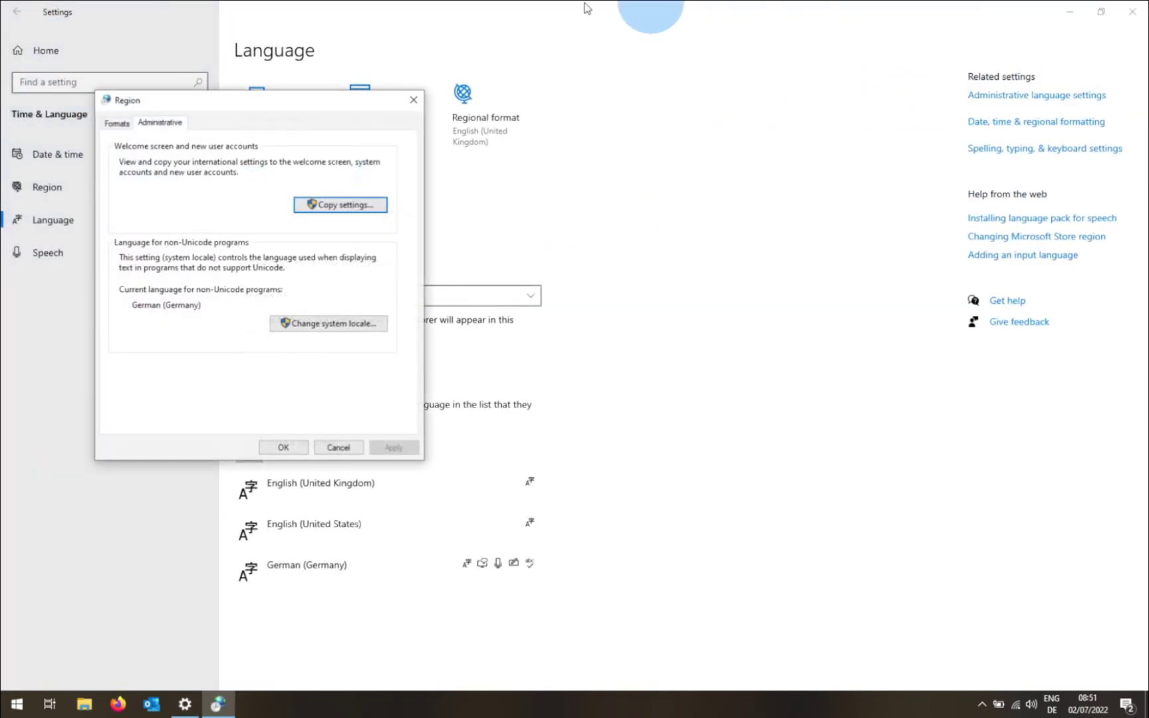
pyautogui.click(383, 209)
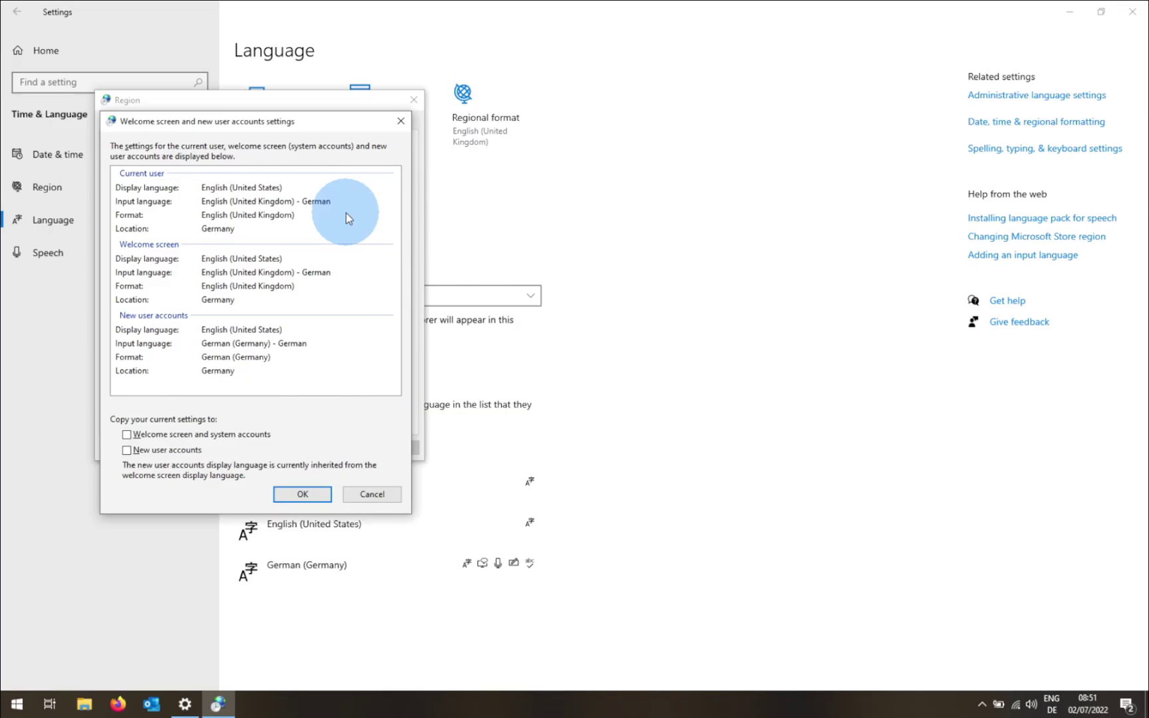
pyautogui.moveTo(278, 123)
pyautogui.mouseDown()
pyautogui.moveTo(631, 146)
pyautogui.moveTo(580, 163)
pyautogui.mouseUp()
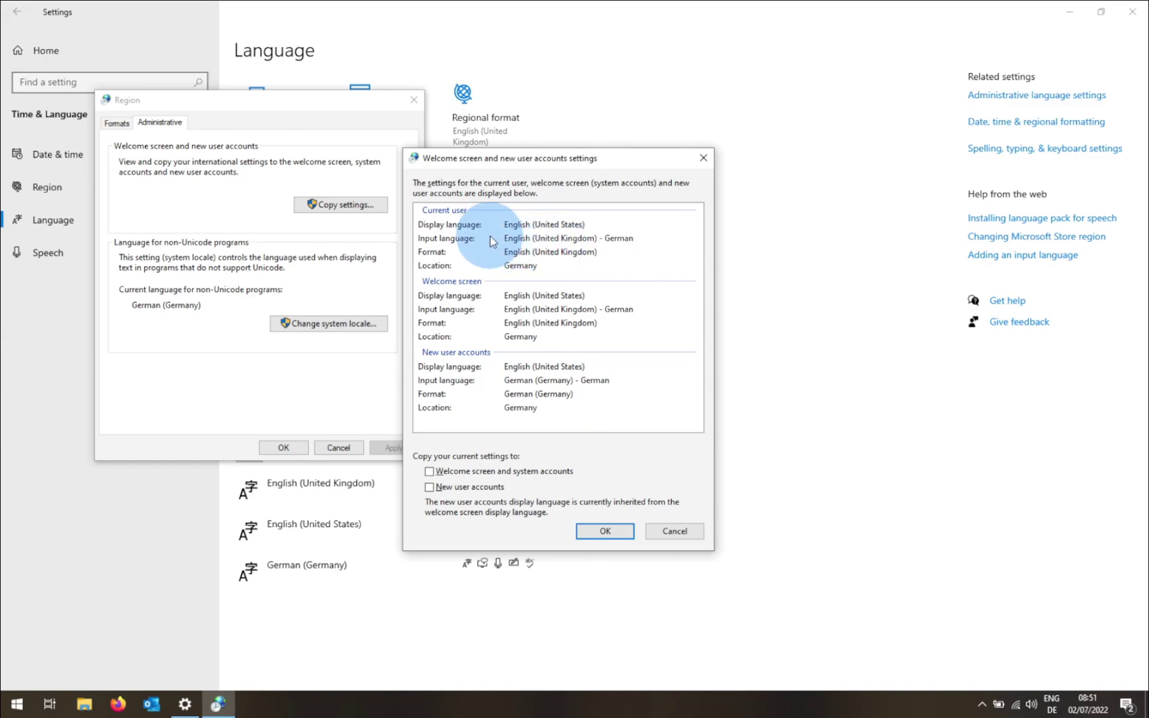
# - Toggle the welcome screen copy option off again and cancel without copying
pyautogui.click(465, 472)
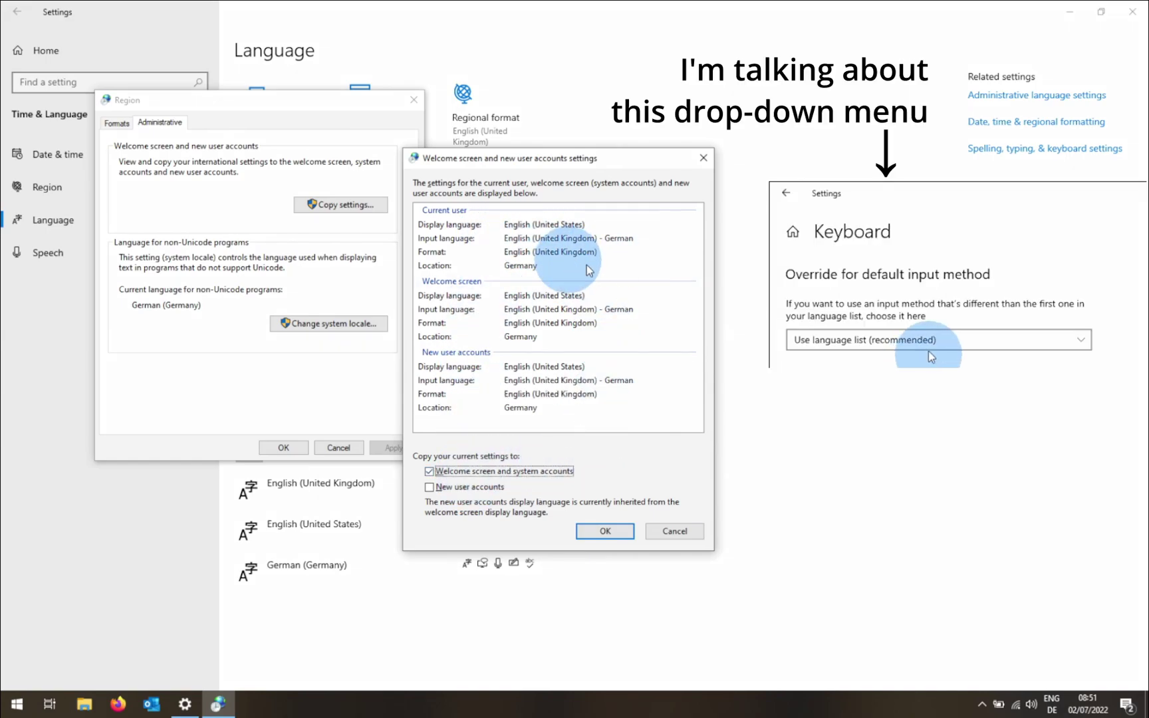
pyautogui.click(450, 474)
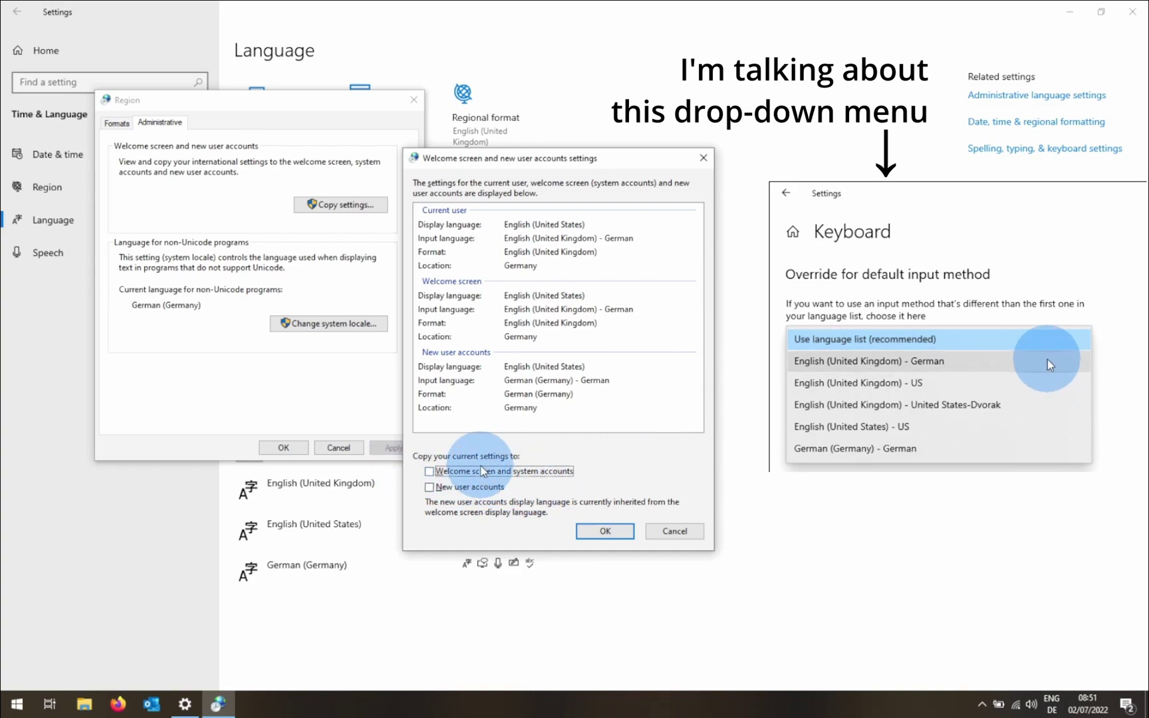
pyautogui.click(673, 530)
pyautogui.click(357, 446)
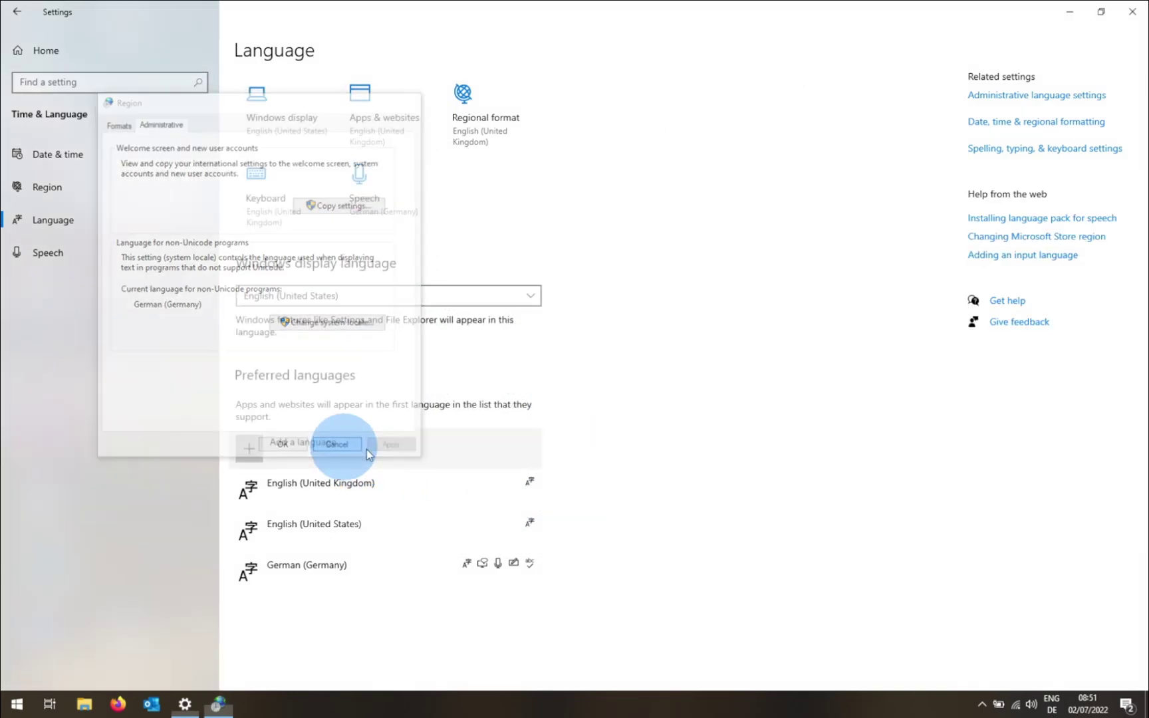
pyautogui.click(252, 217)
pyautogui.click(53, 159)
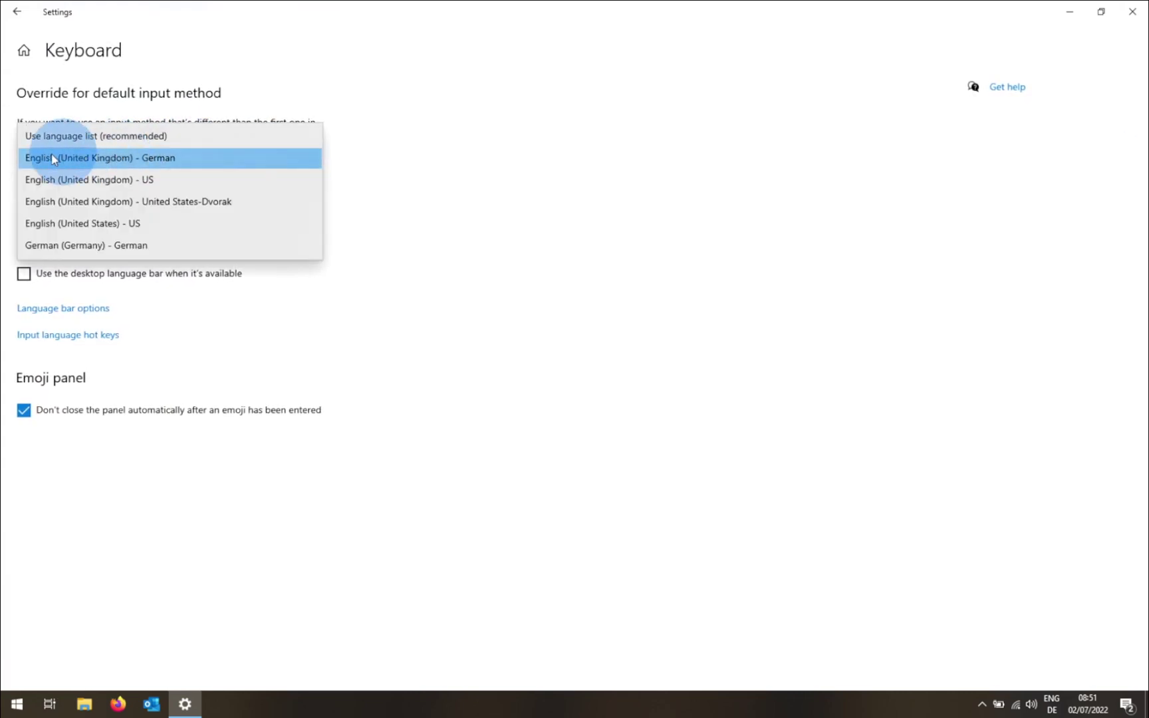
pyautogui.click(410, 156)
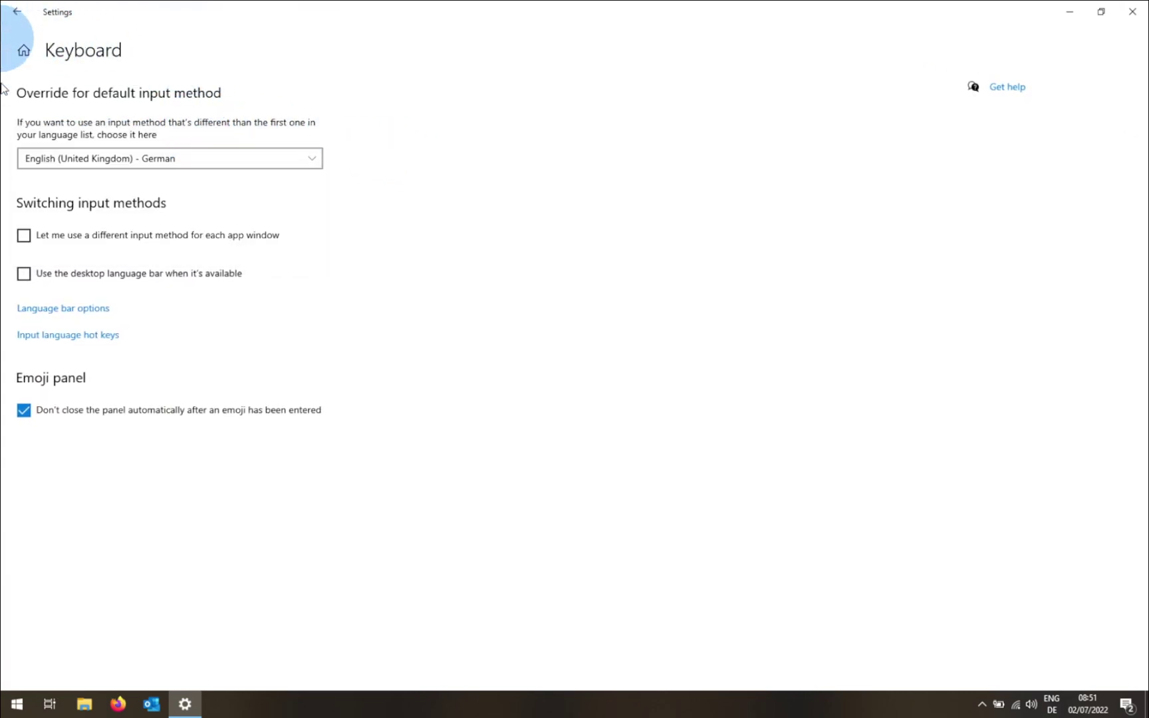
pyautogui.click(120, 160)
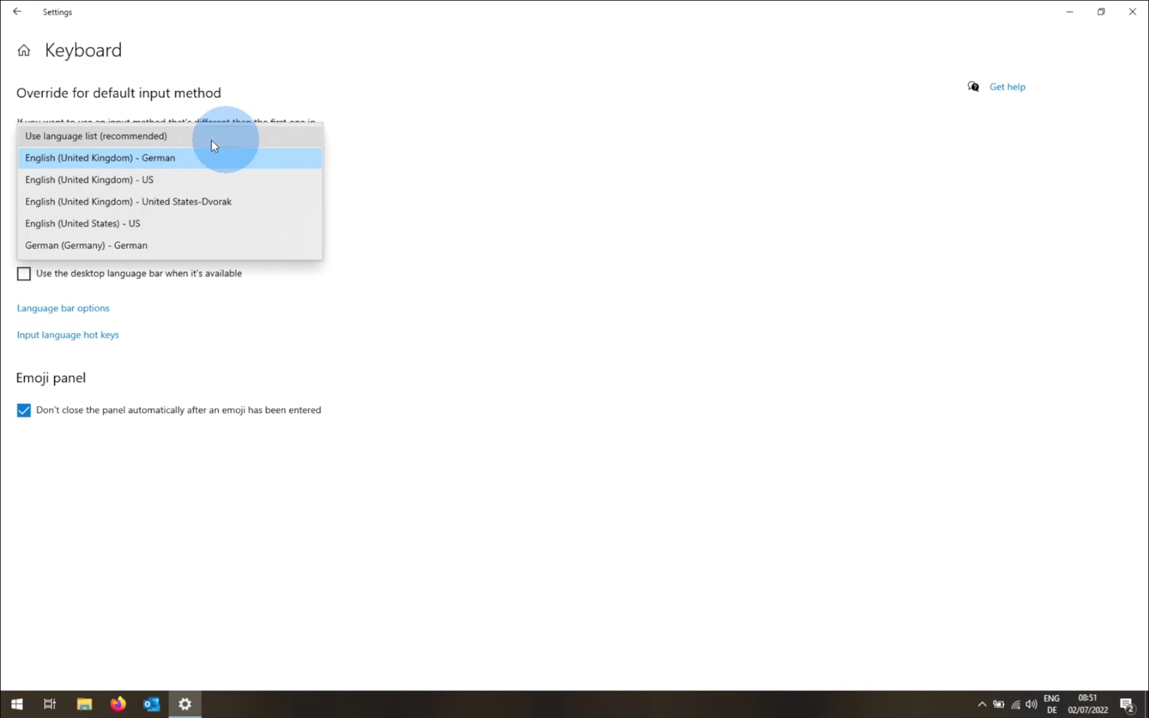
pyautogui.click(206, 160)
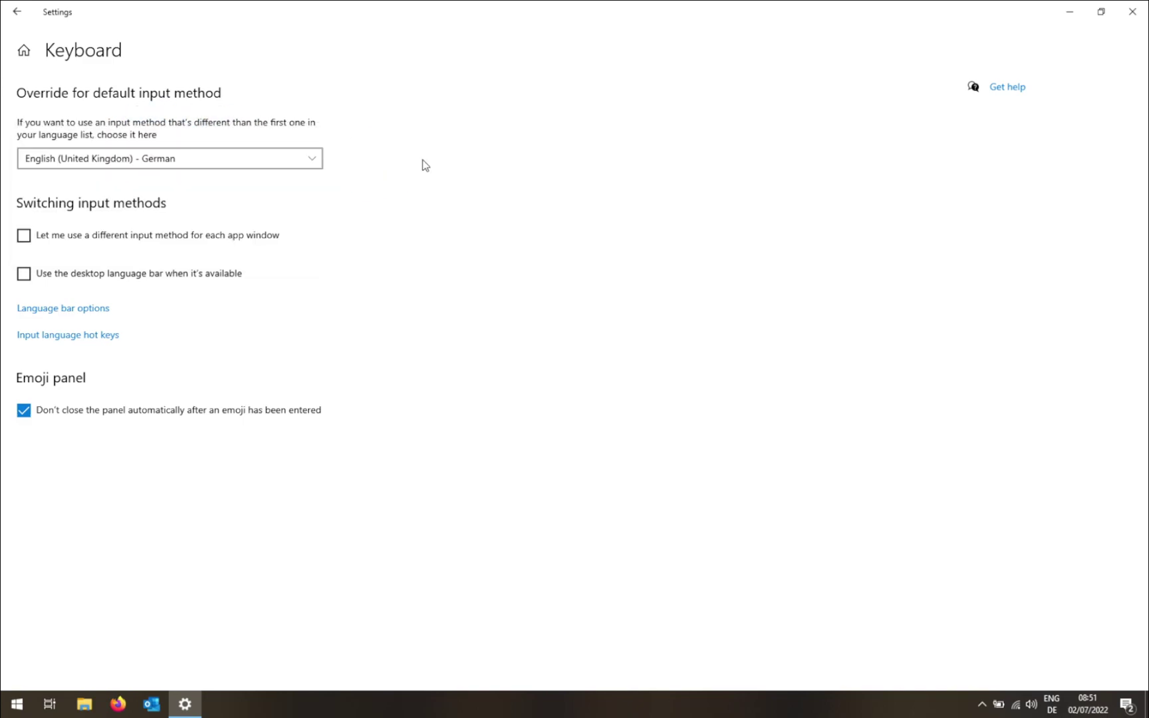
pyautogui.click(20, 15)
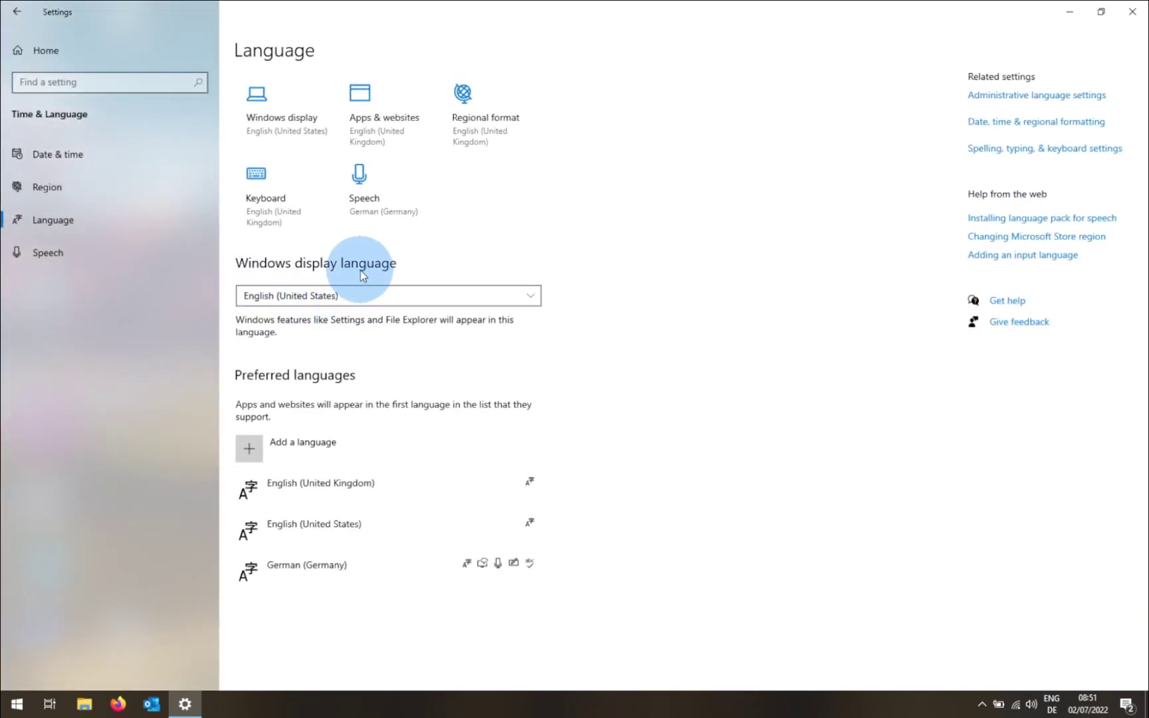